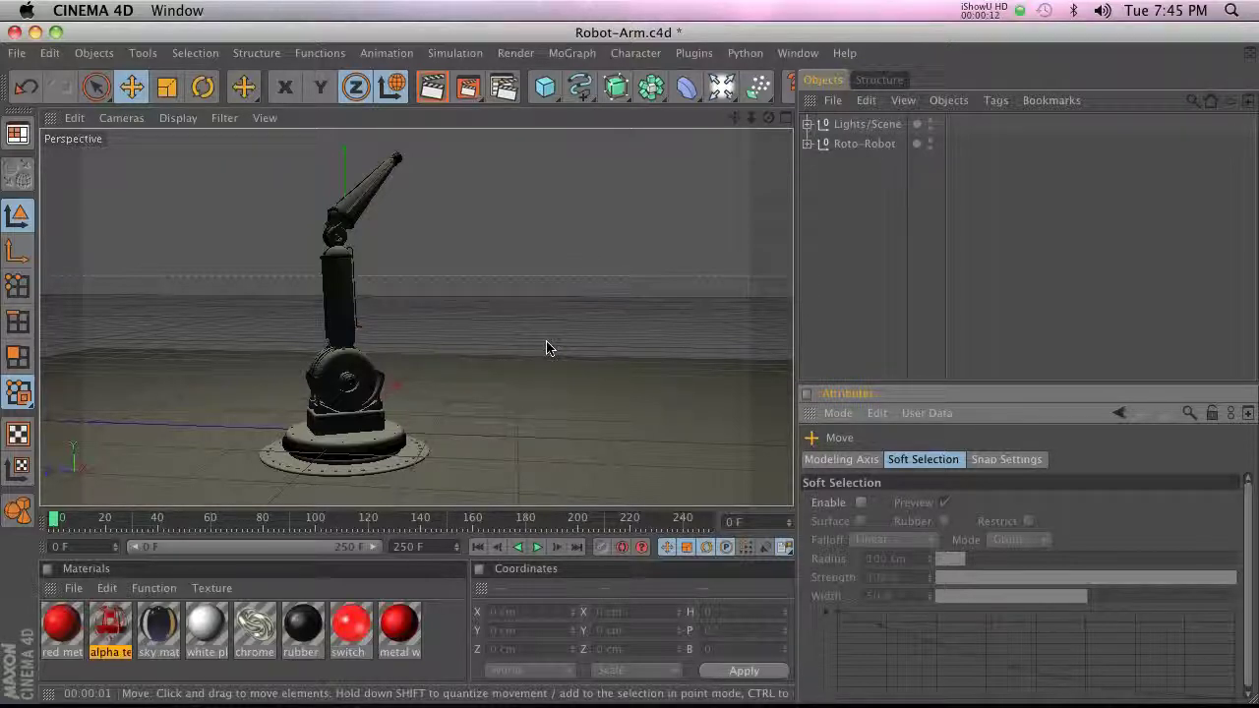
- Switch to Doodle Paint and sketch a yellow zigzag and an arrow pointing at the arm's tip
left_click(150, 53)
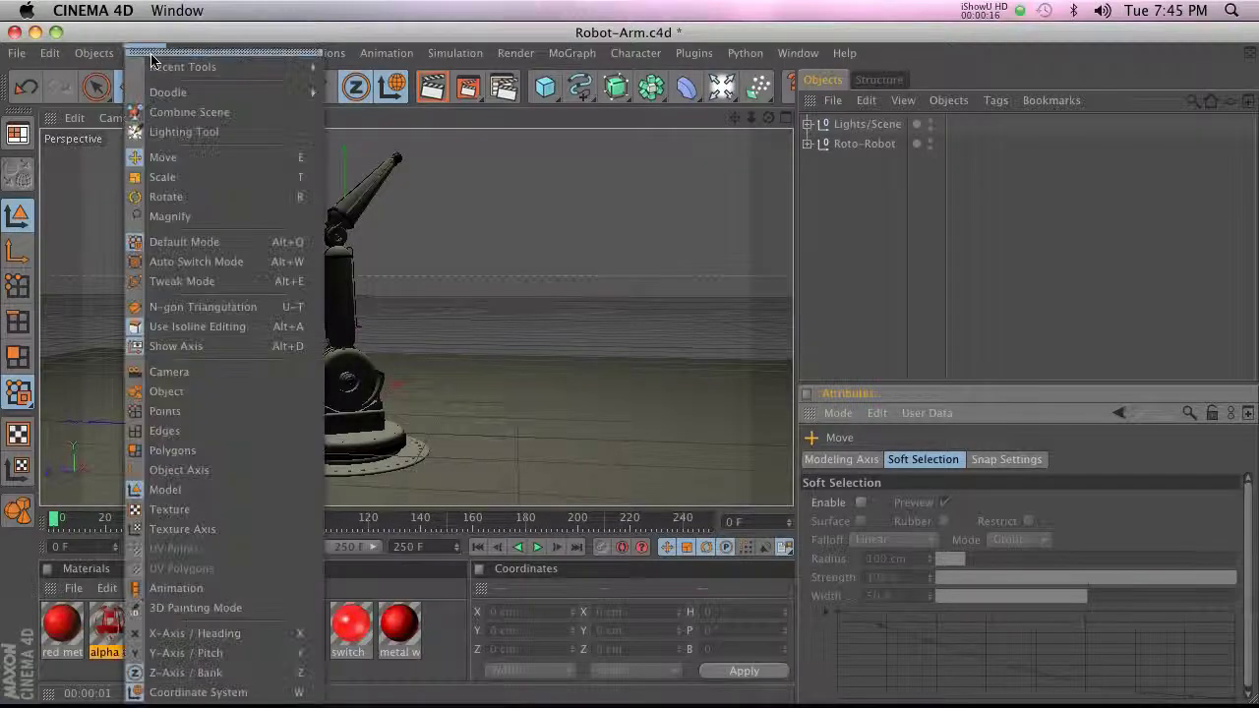
mouse_move(196, 86)
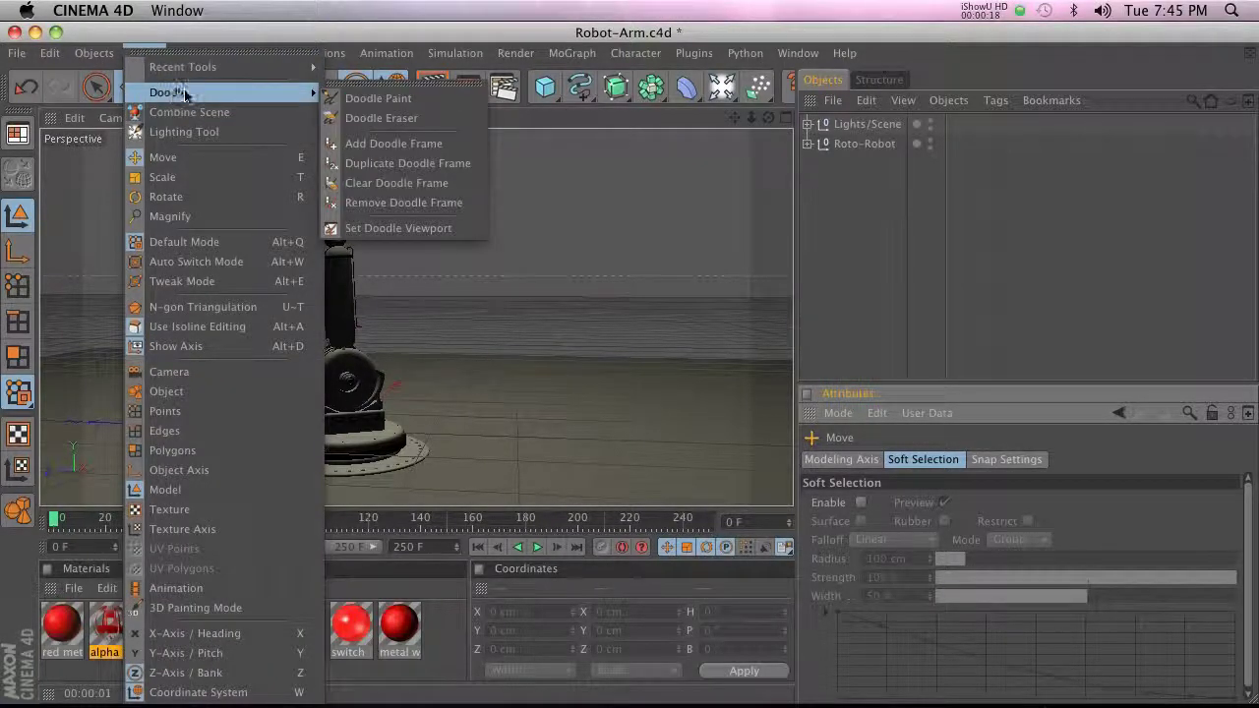
left_click(406, 102)
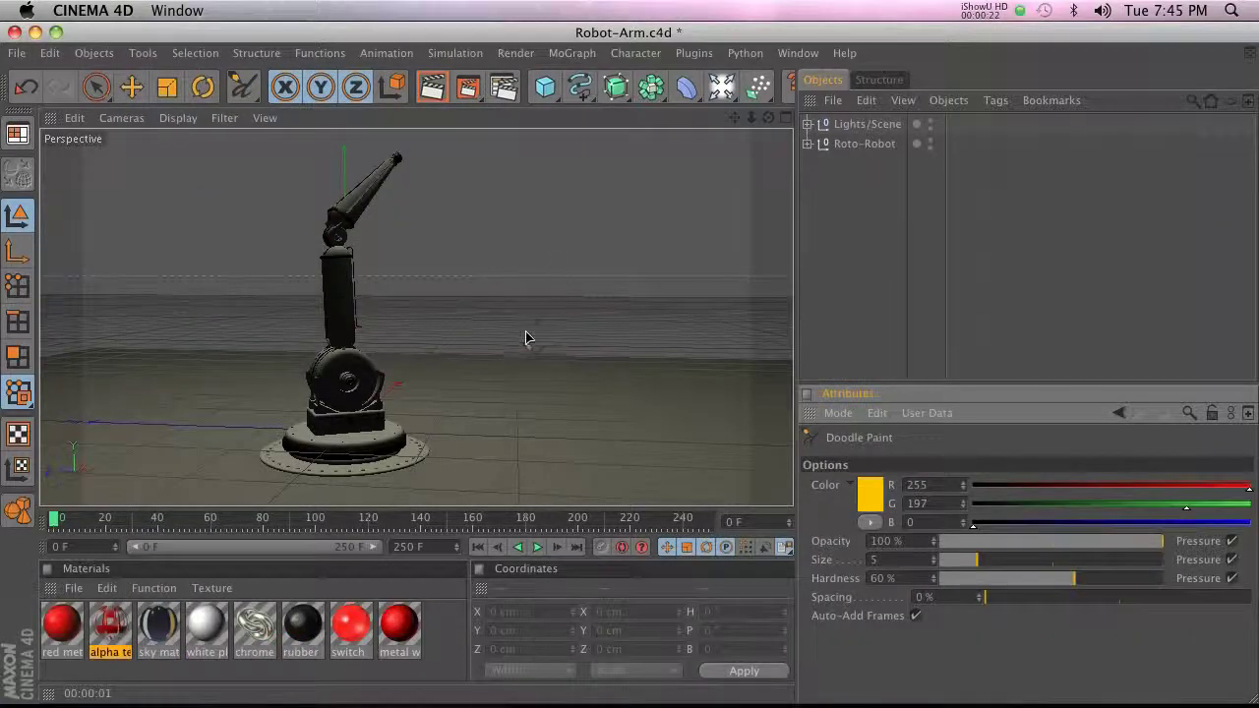
mouse_move(526, 337)
left_mouse_down()
mouse_move(522, 309)
mouse_move(557, 262)
mouse_move(492, 369)
mouse_move(644, 197)
mouse_move(700, 201)
left_mouse_up()
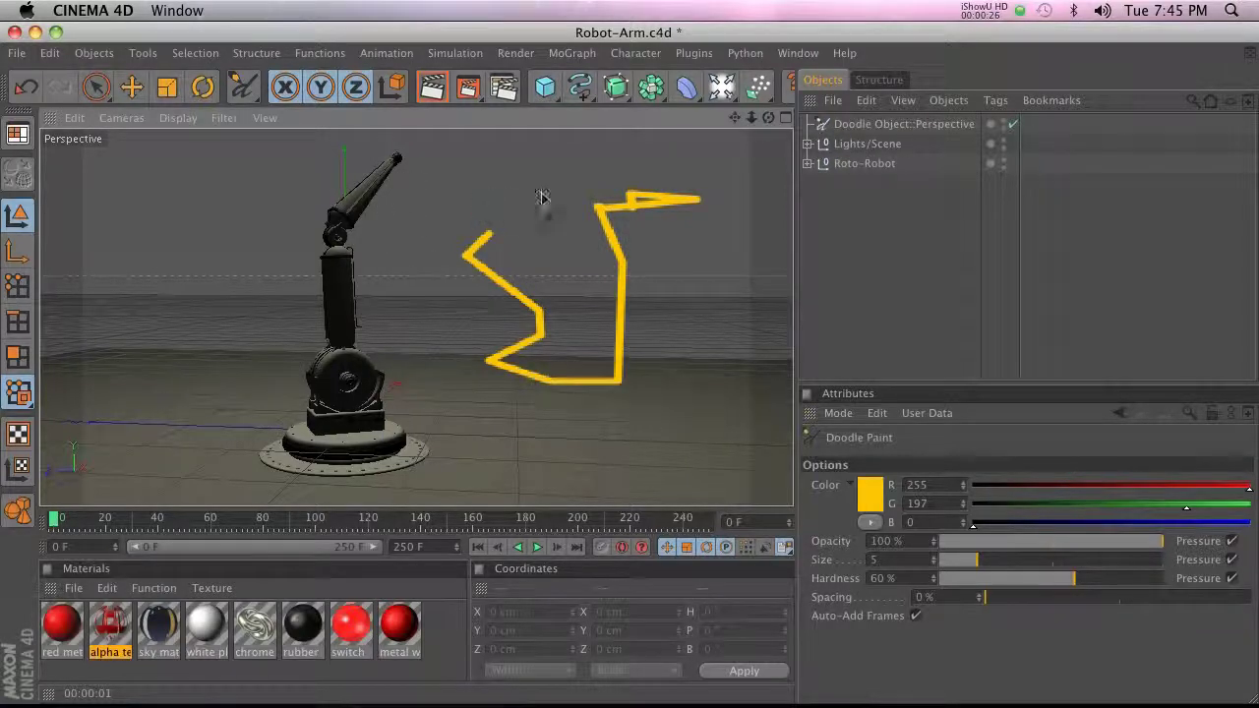
mouse_move(590, 148)
left_mouse_down()
mouse_move(406, 199)
mouse_move(447, 178)
mouse_move(443, 163)
mouse_move(404, 202)
mouse_move(458, 263)
left_mouse_up()
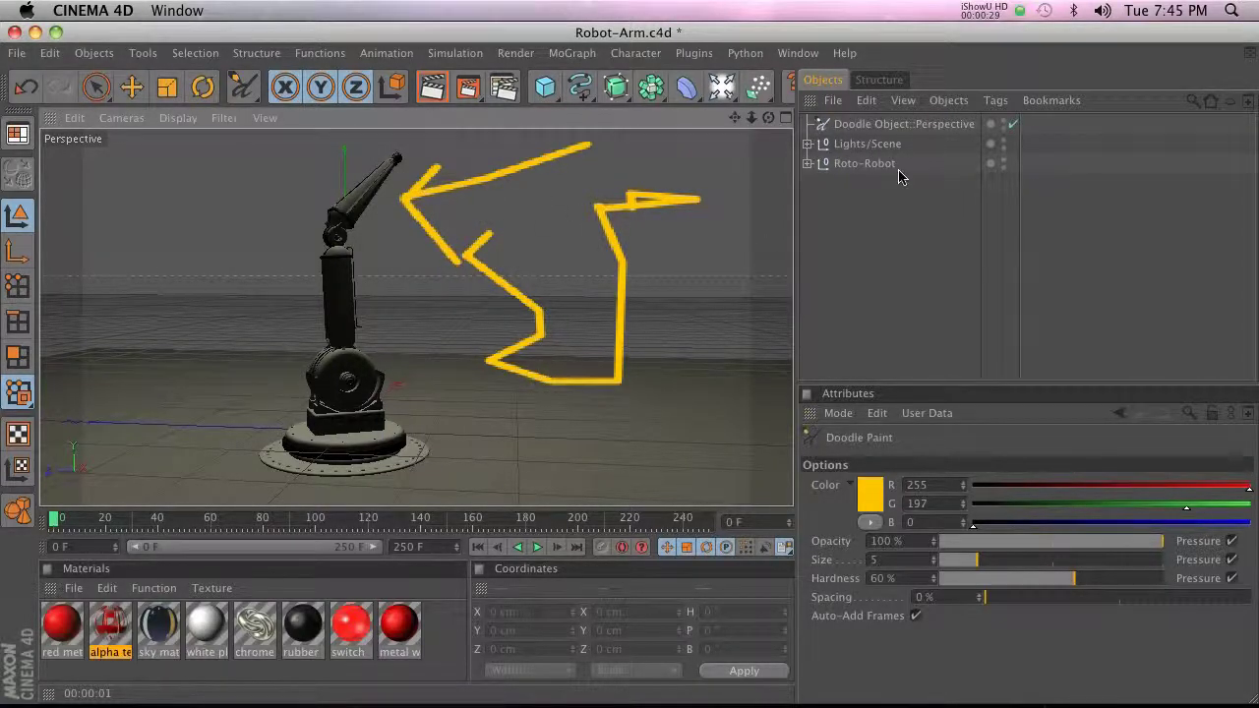
- Select the Doodle Object and bring up its Object properties with title and description
left_click(876, 125)
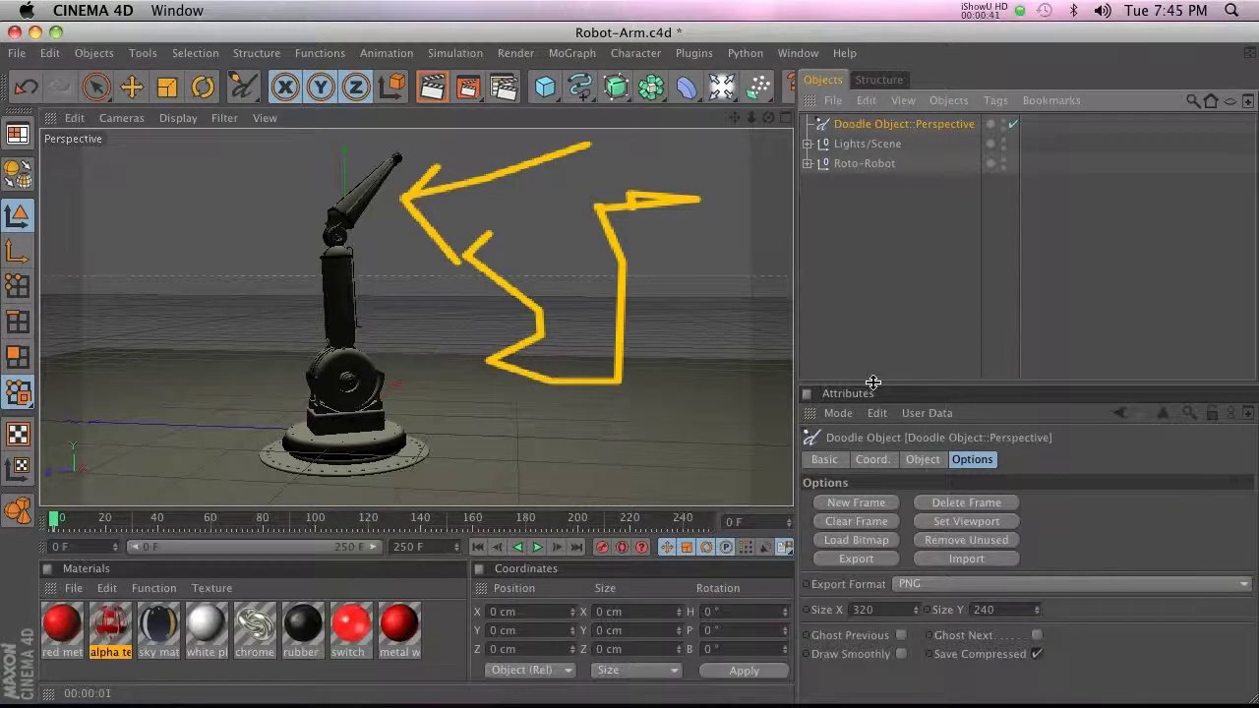
left_click_drag(873, 383, 857, 237)
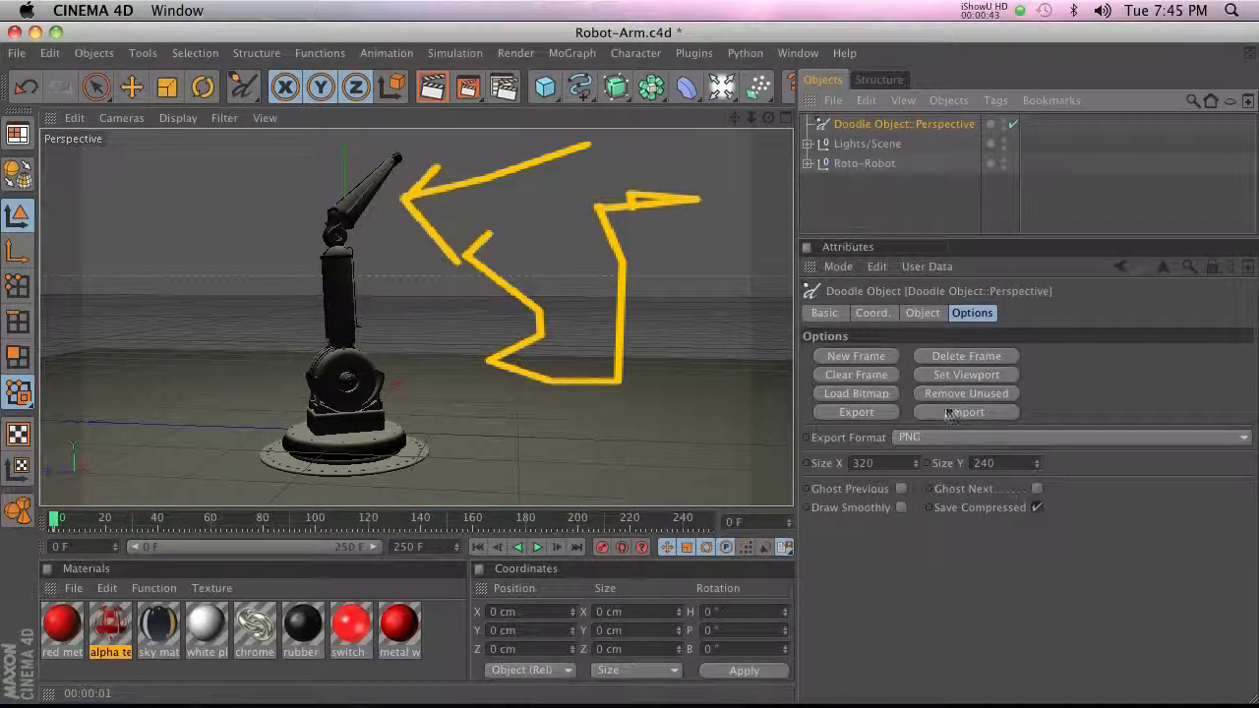
left_click(922, 313)
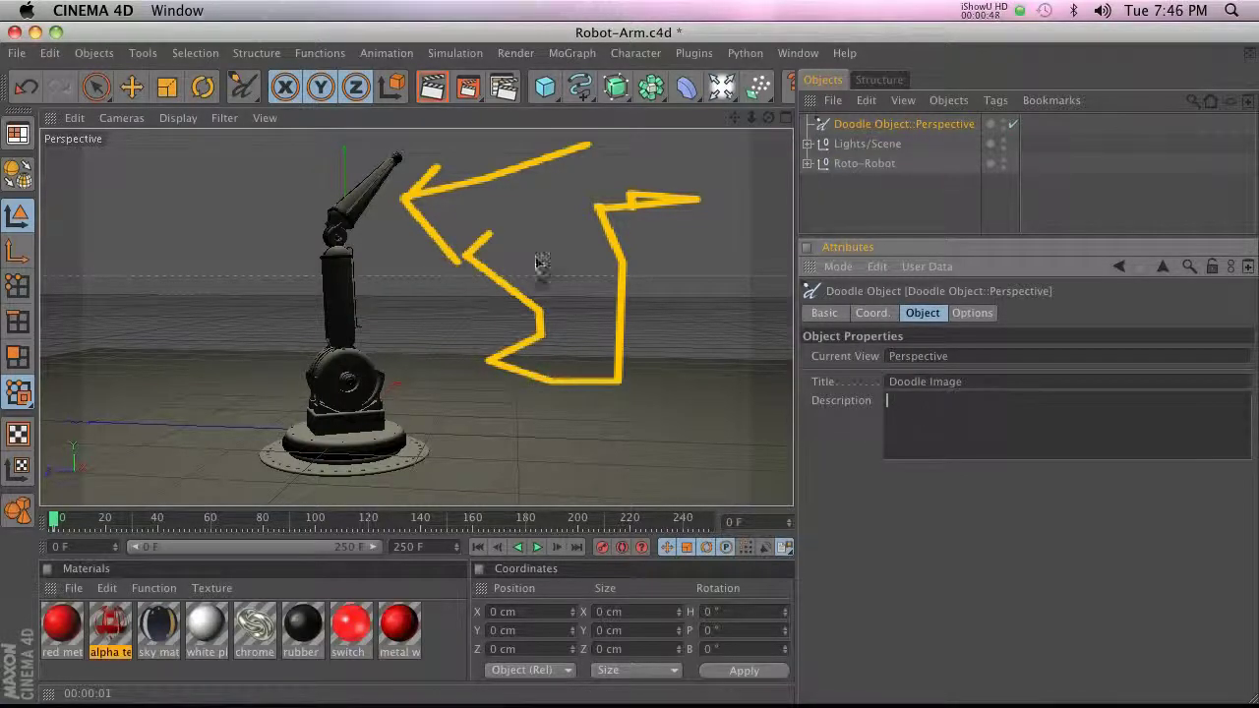
- Draw a yellow arrow at the robot's column and set the description to 'Make this suck less'
left_click_drag(184, 175, 305, 241)
mouse_move(282, 197)
left_mouse_down()
mouse_move(313, 257)
mouse_move(270, 269)
left_mouse_up()
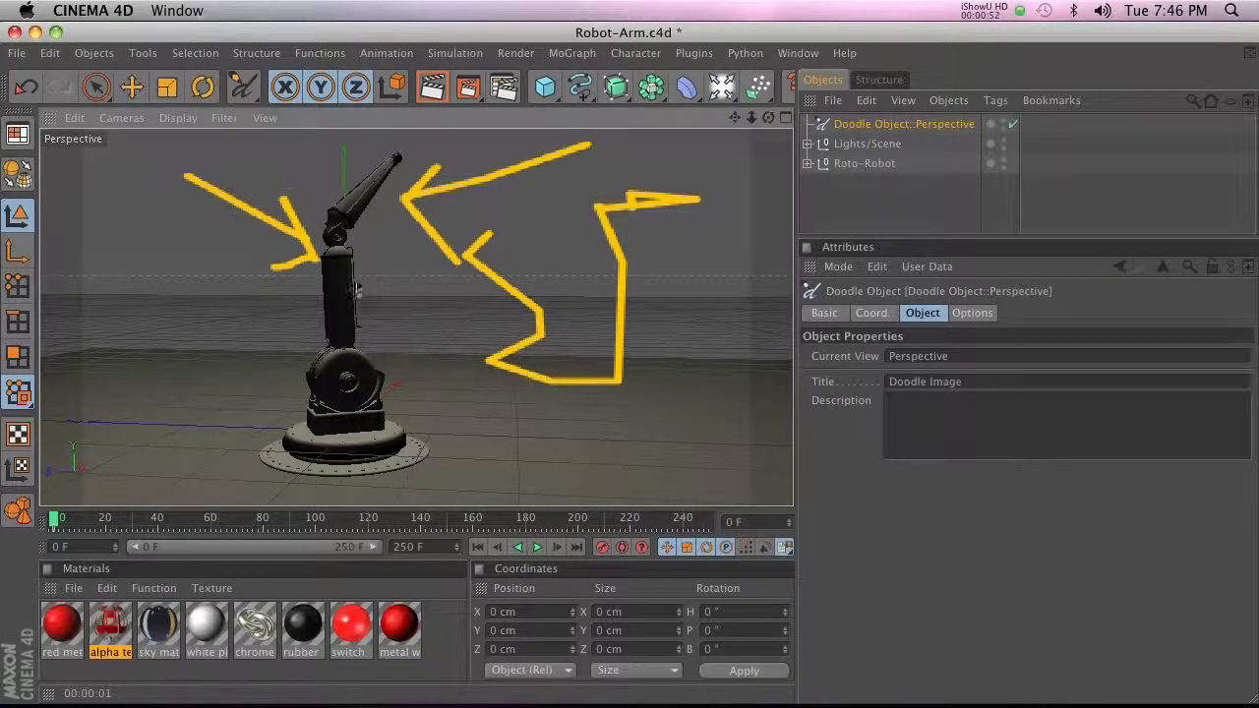
left_click(991, 434)
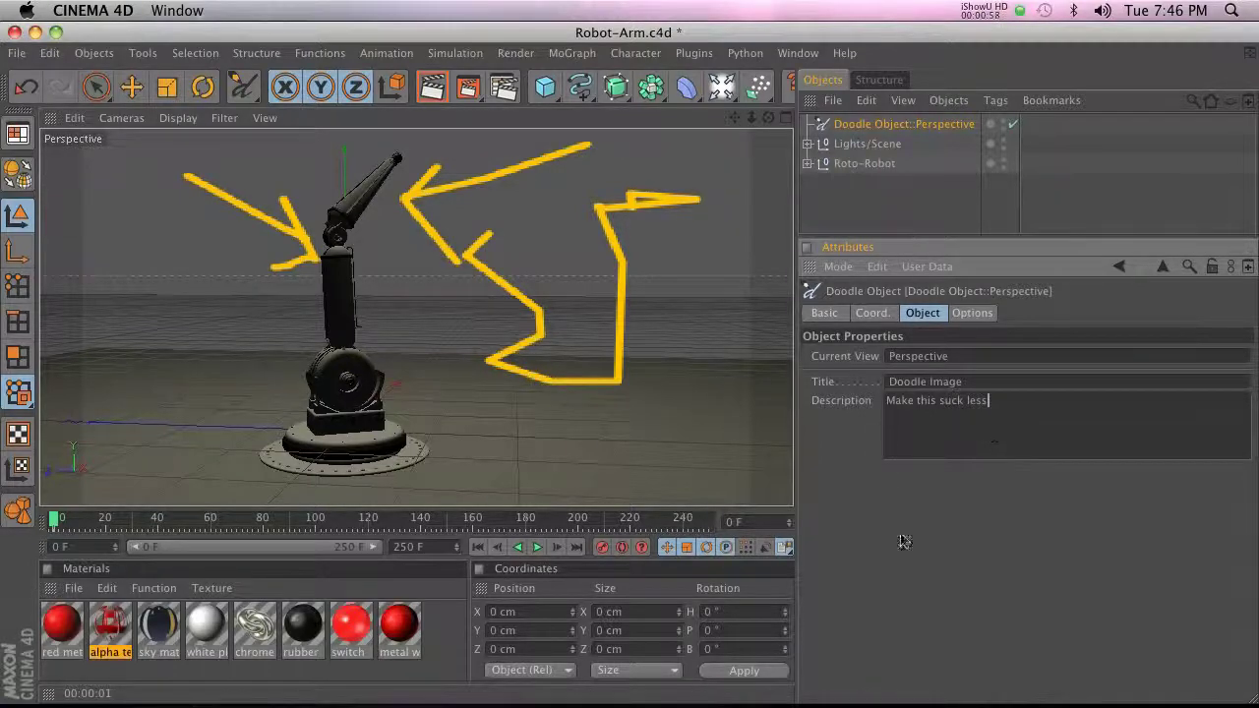
- Scrub the timeline from frame 0 to frame 60, where the arm is raised
left_click(98, 518)
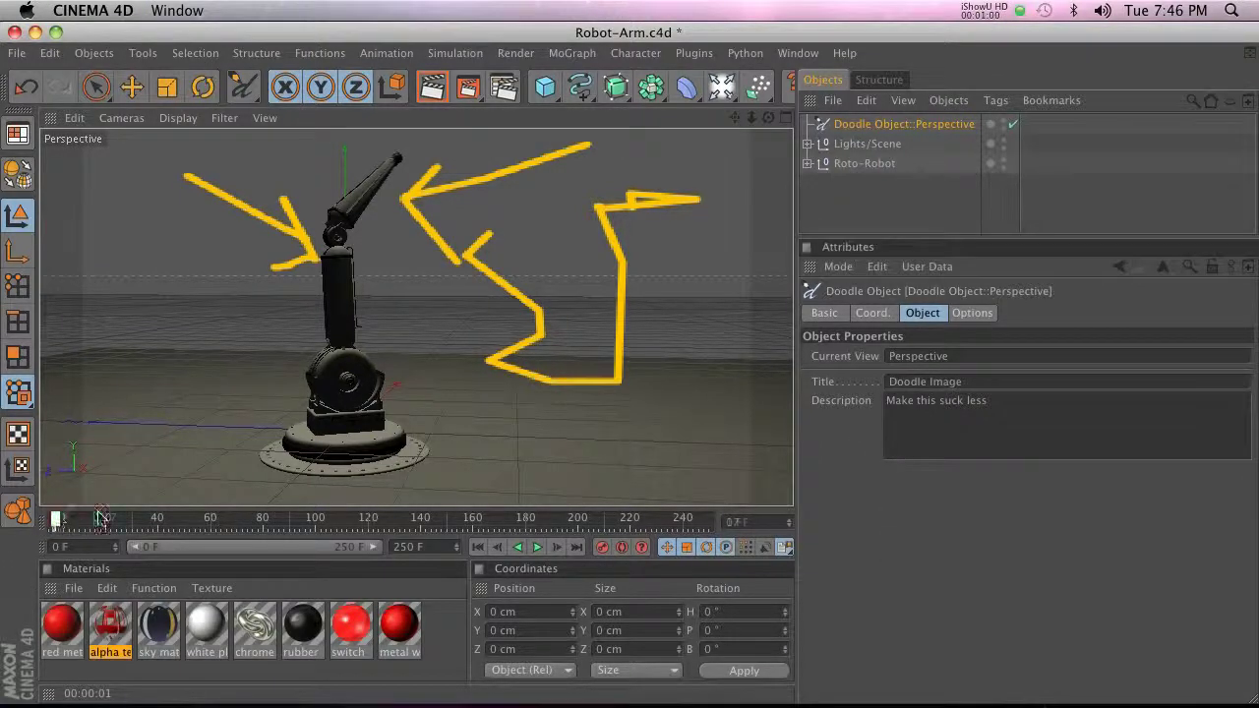
left_click(49, 520)
left_click_drag(54, 523, 211, 532)
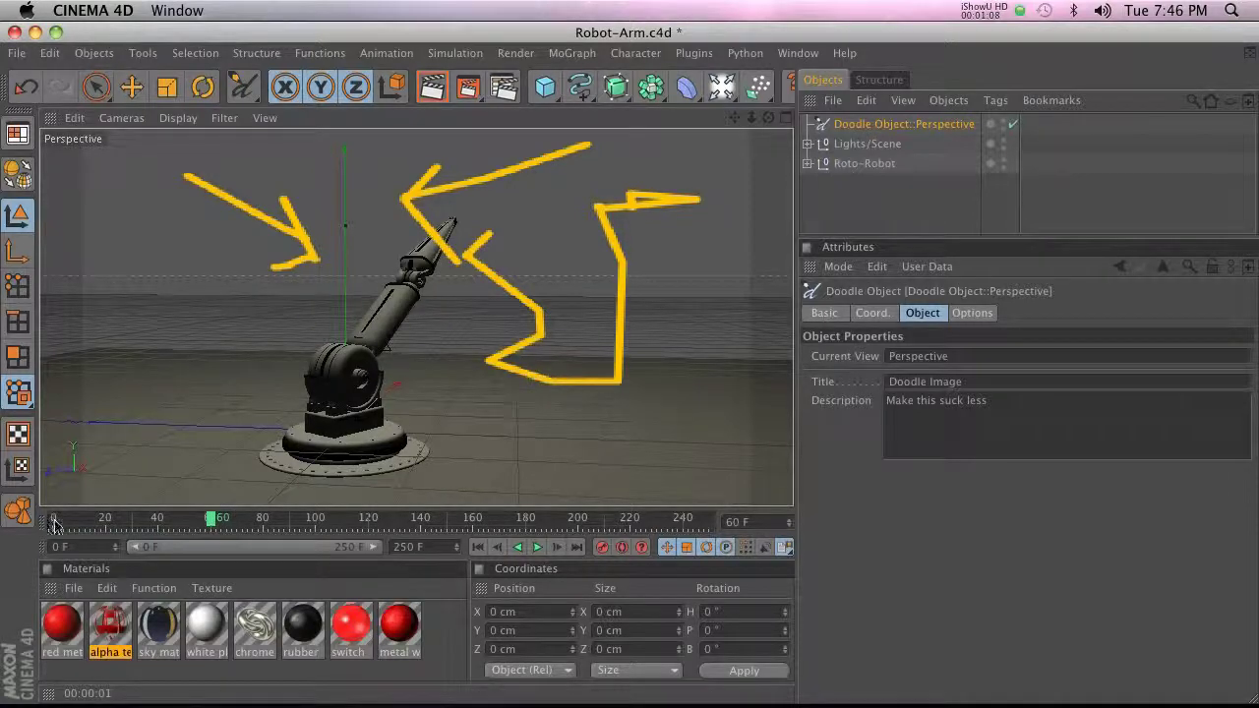
- Select the Doodle Object and add a new blank doodle frame
left_click(908, 124)
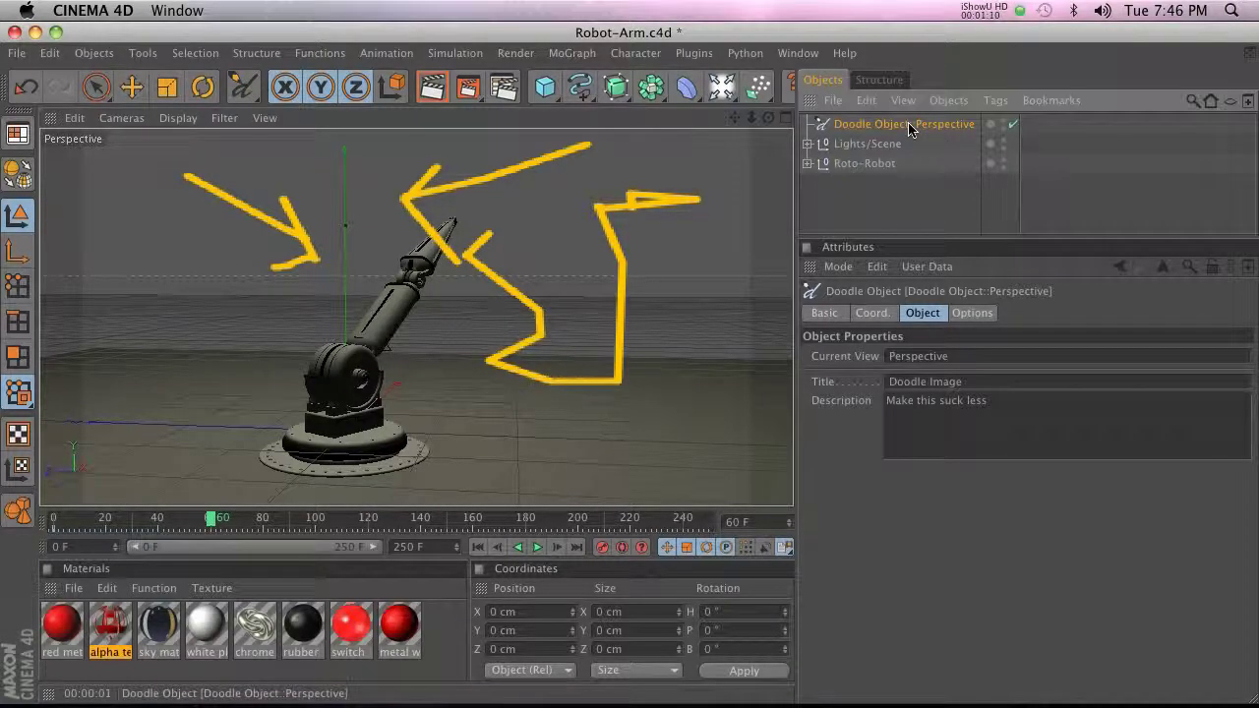
left_click(871, 315)
left_click(971, 313)
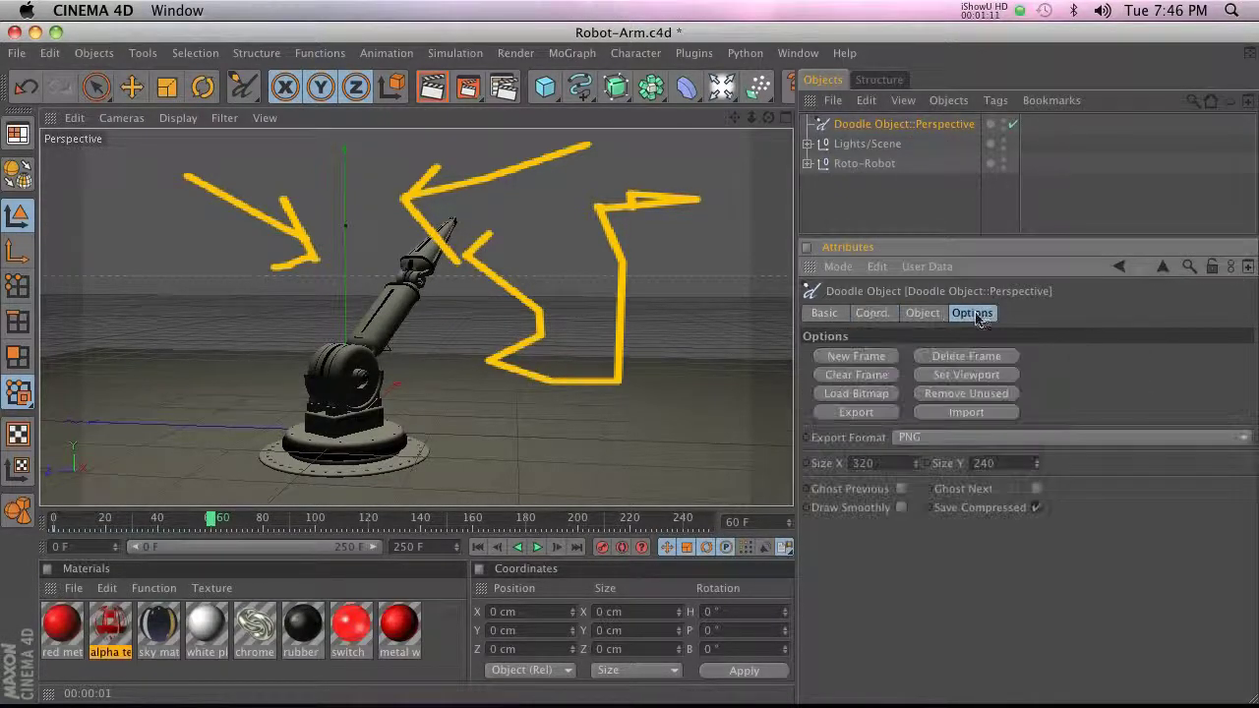
left_click(859, 358)
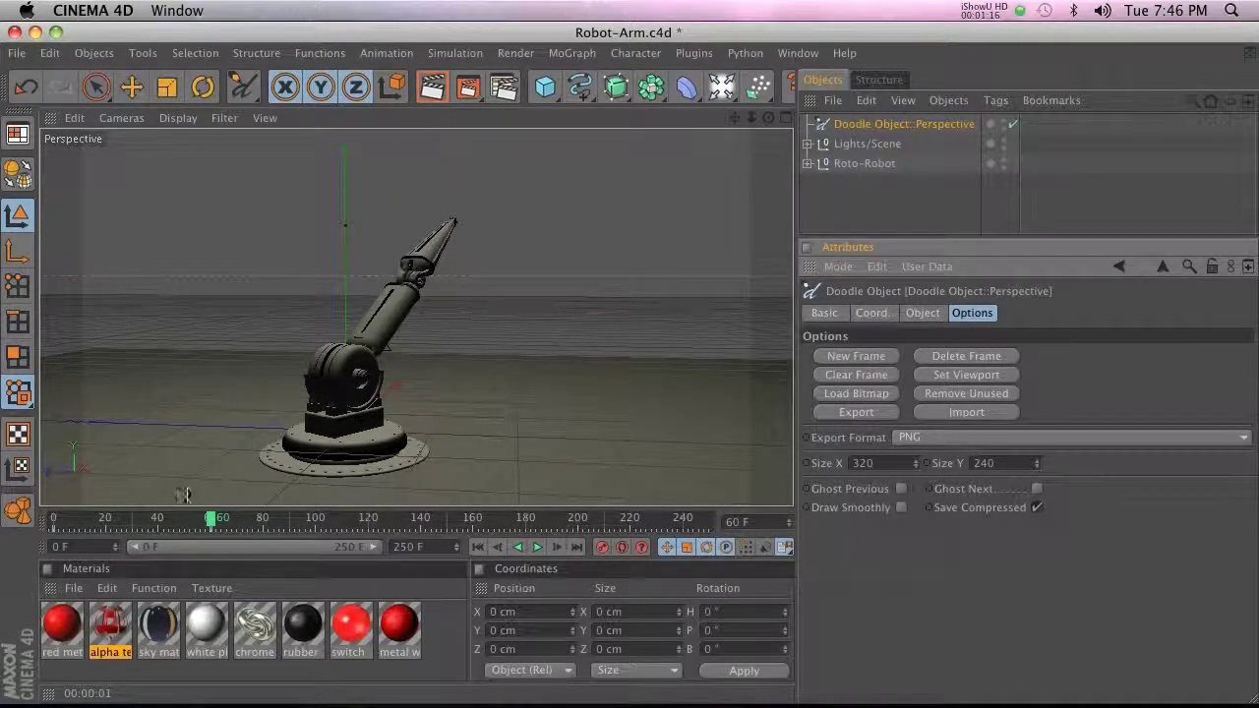
- Draw a yellow arrow and loop around the arm's tip, then scrub back to compare frames
mouse_move(603, 209)
left_mouse_down()
mouse_move(476, 257)
mouse_move(492, 228)
mouse_move(491, 271)
left_mouse_up()
left_click_drag(445, 189, 423, 170)
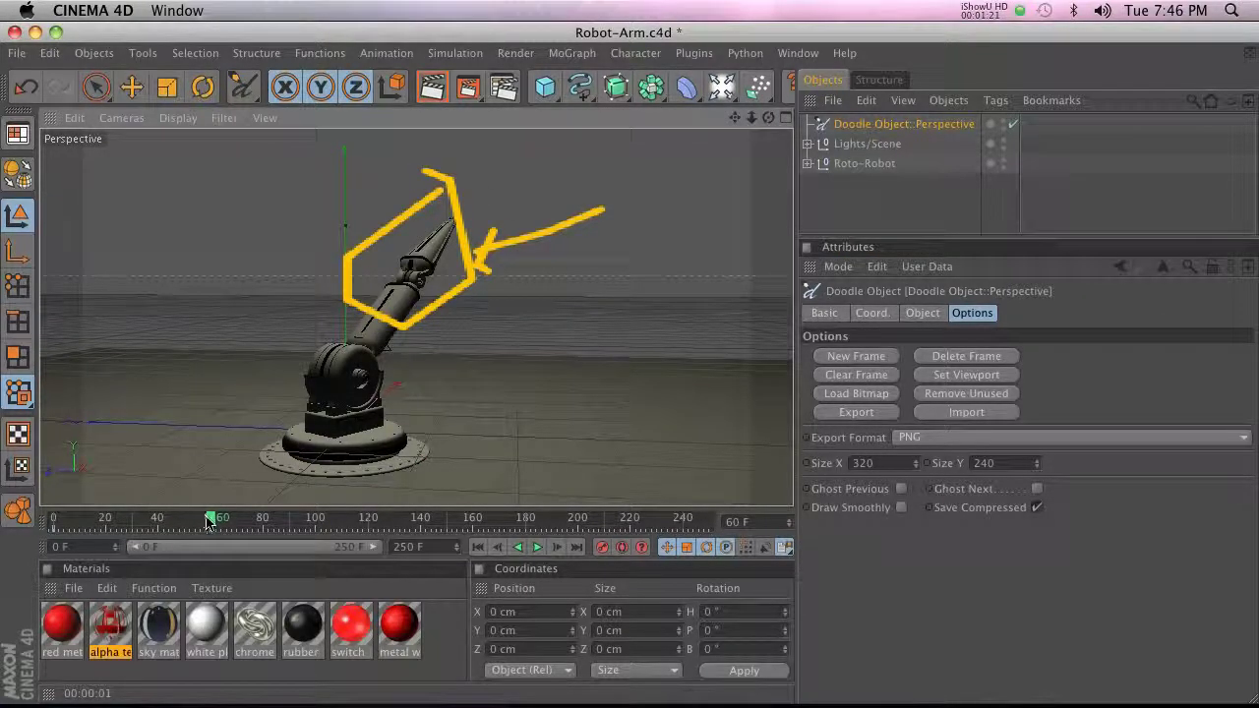
mouse_move(211, 519)
left_mouse_down()
mouse_move(39, 522)
mouse_move(135, 521)
mouse_move(61, 536)
mouse_move(128, 521)
mouse_move(59, 521)
mouse_move(124, 521)
left_mouse_up()
- At frame 60, set this doodle frame's description to 'What the heck is this?'
left_click(873, 313)
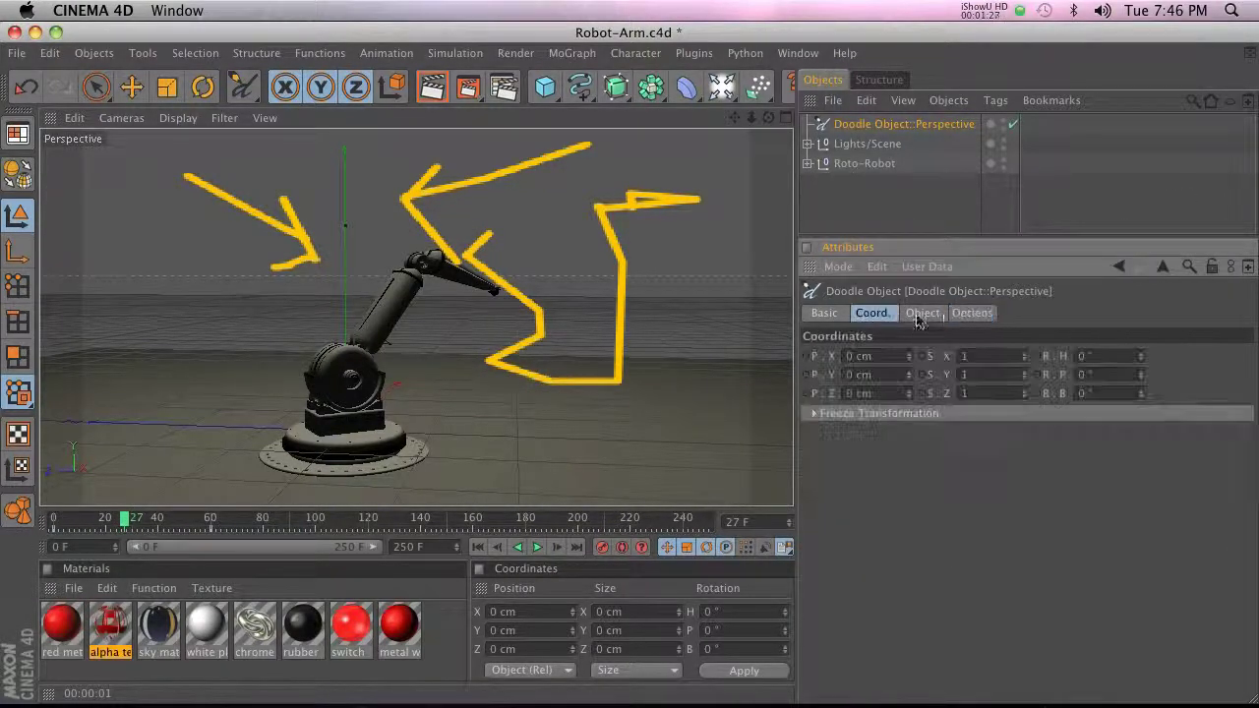
left_click(922, 312)
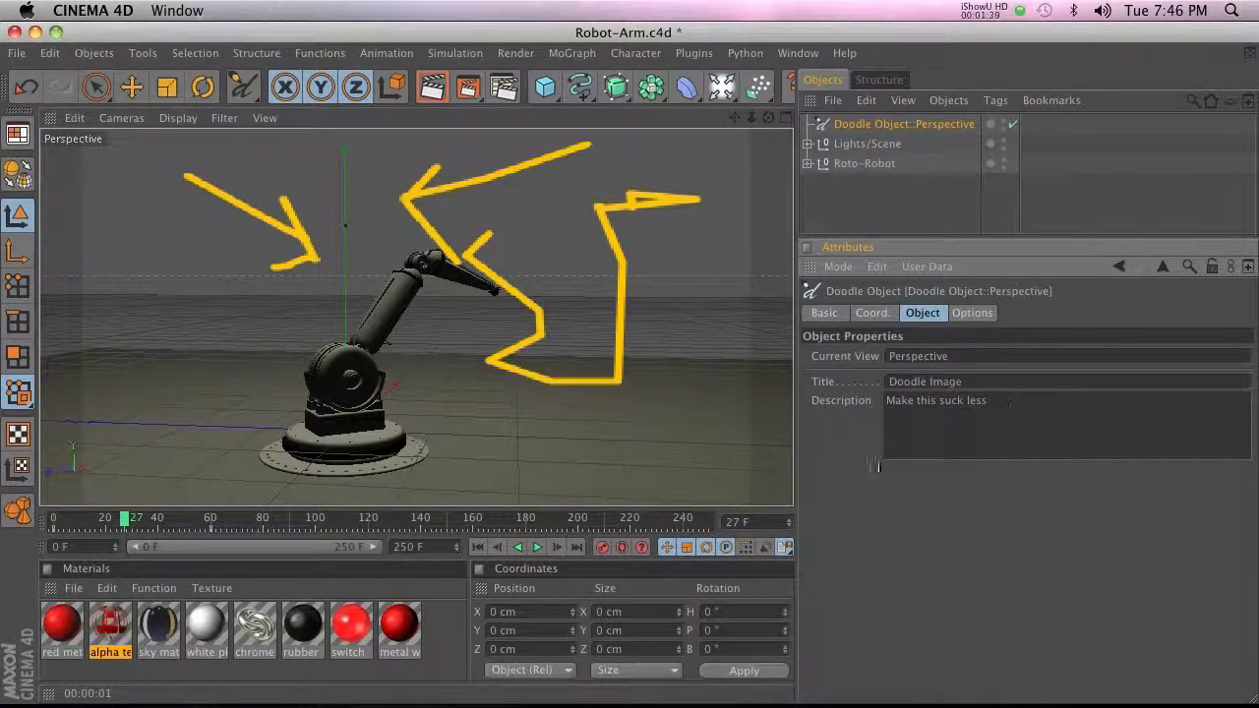
left_click_drag(116, 519, 212, 522)
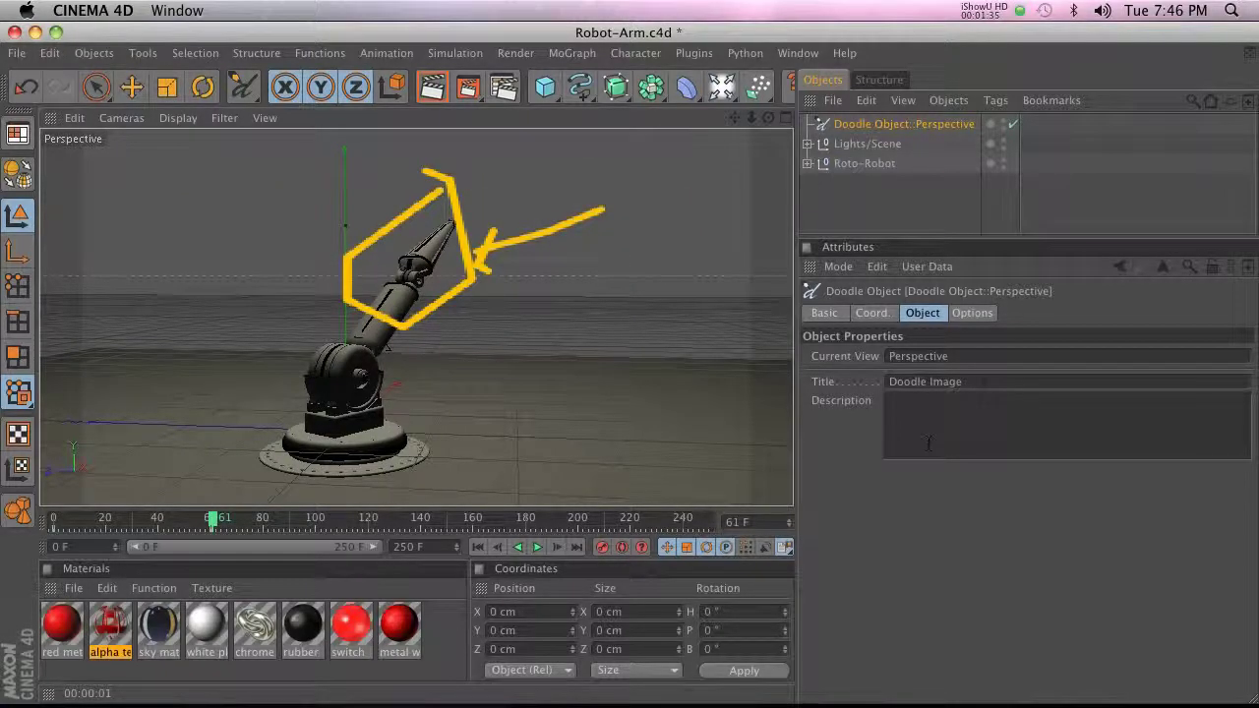
left_click_drag(219, 523, 209, 520)
left_click(1002, 415)
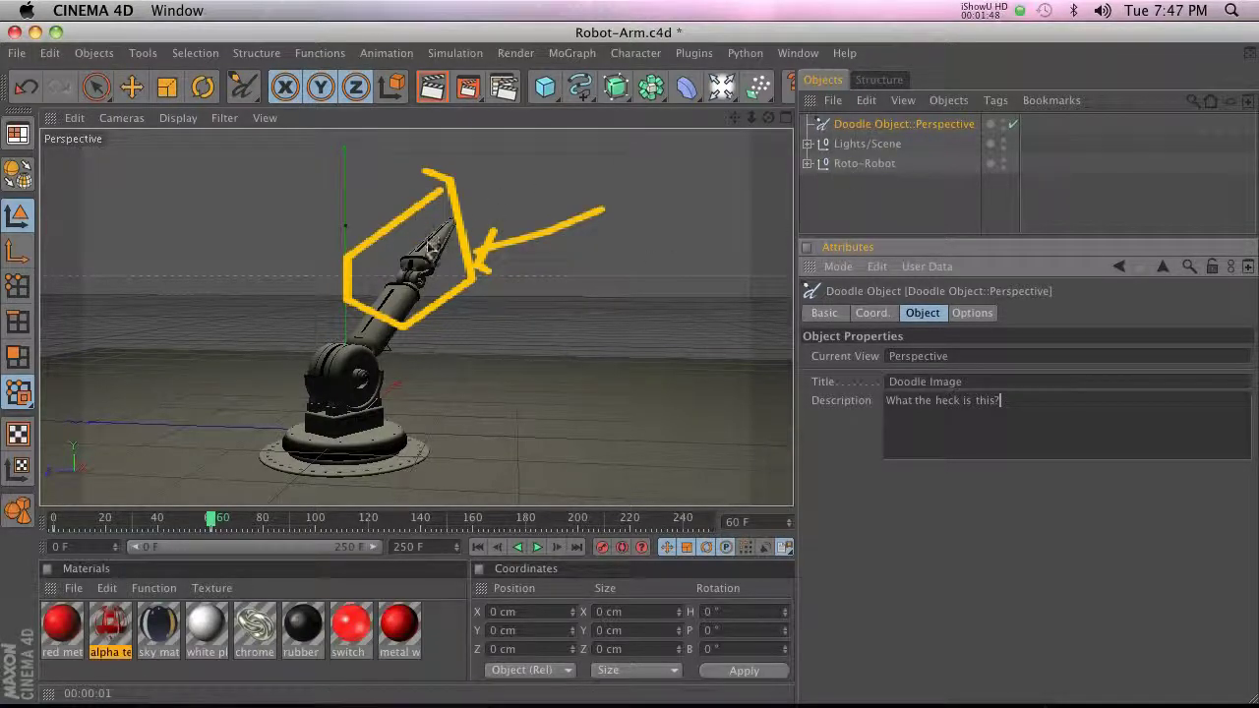
- Draw another left-pointing yellow arrow with its arrowhead near the arm tip
mouse_move(636, 345)
left_mouse_down()
mouse_move(458, 324)
mouse_move(491, 343)
left_mouse_up()
left_click_drag(573, 287, 519, 302)
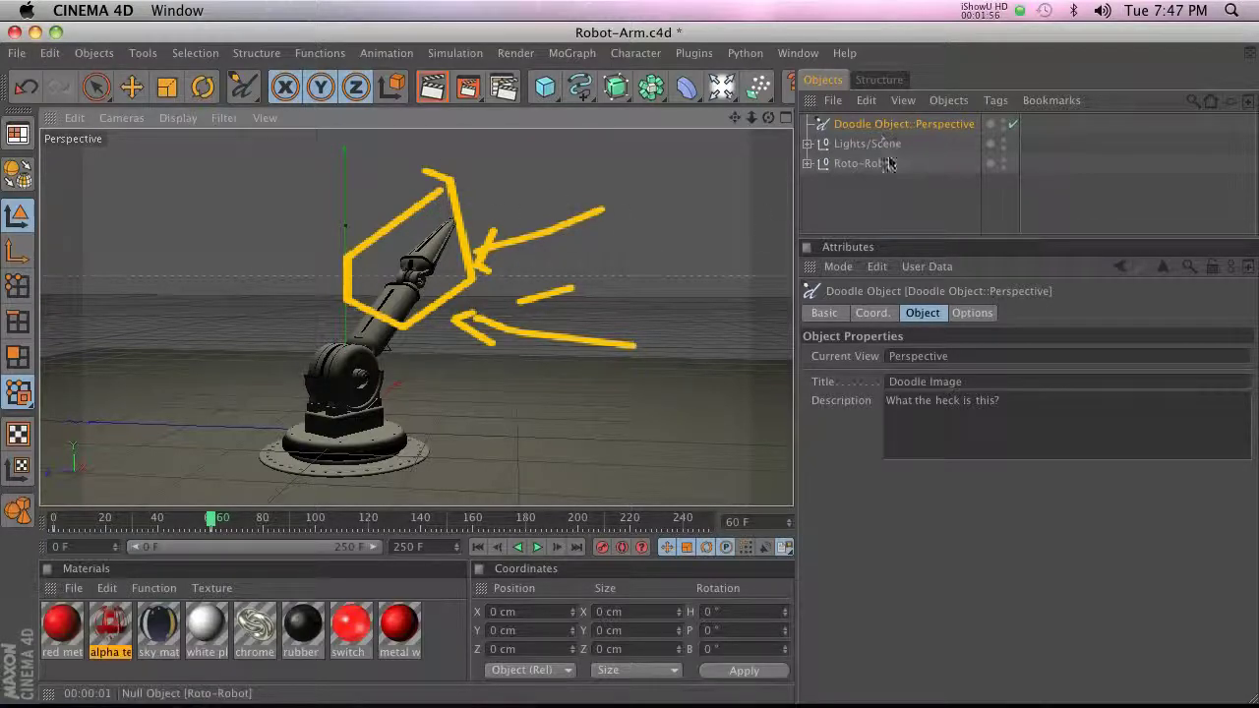
left_click(873, 131)
- Delete the old Doodle Object and add a new empty doodle frame
key("Delete")
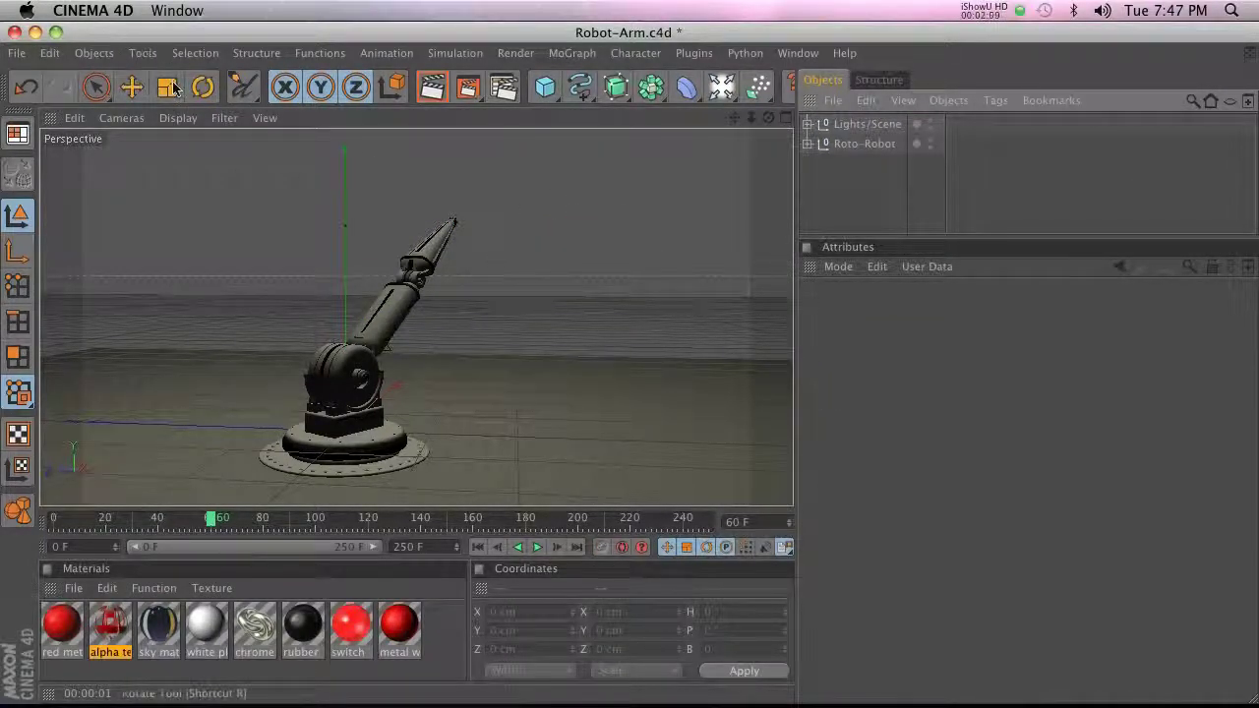
left_click(143, 54)
mouse_move(167, 92)
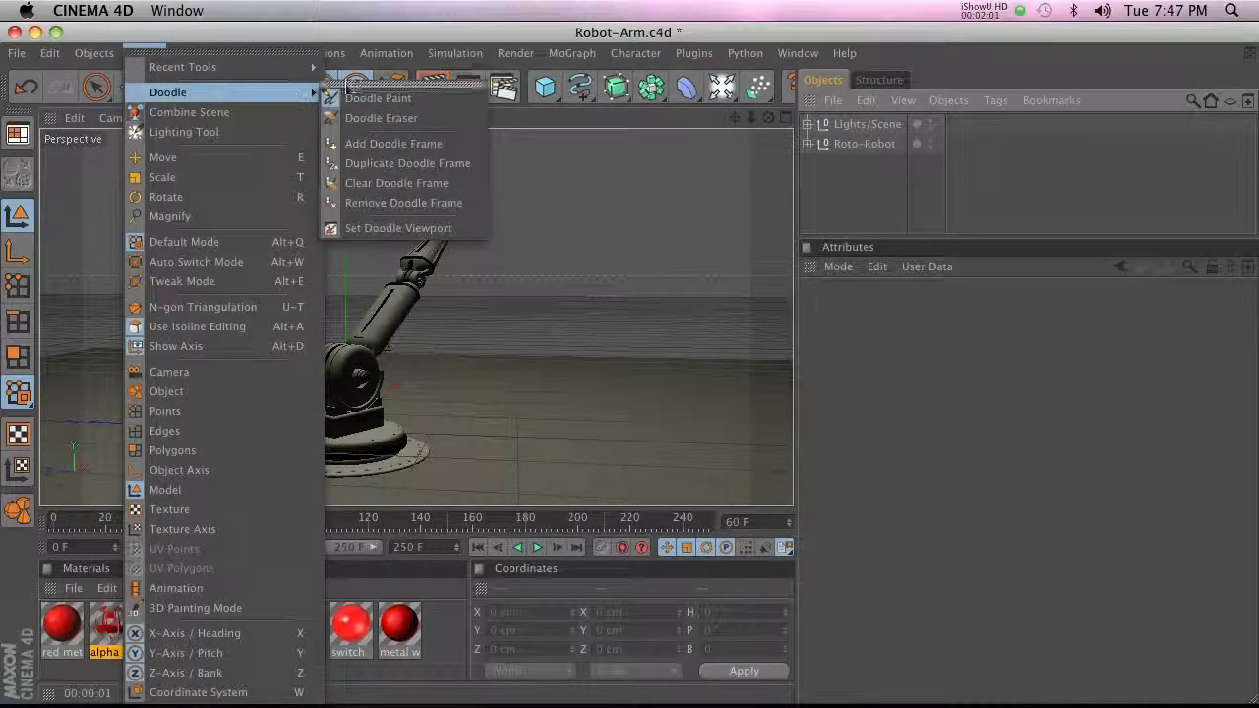
left_click(394, 143)
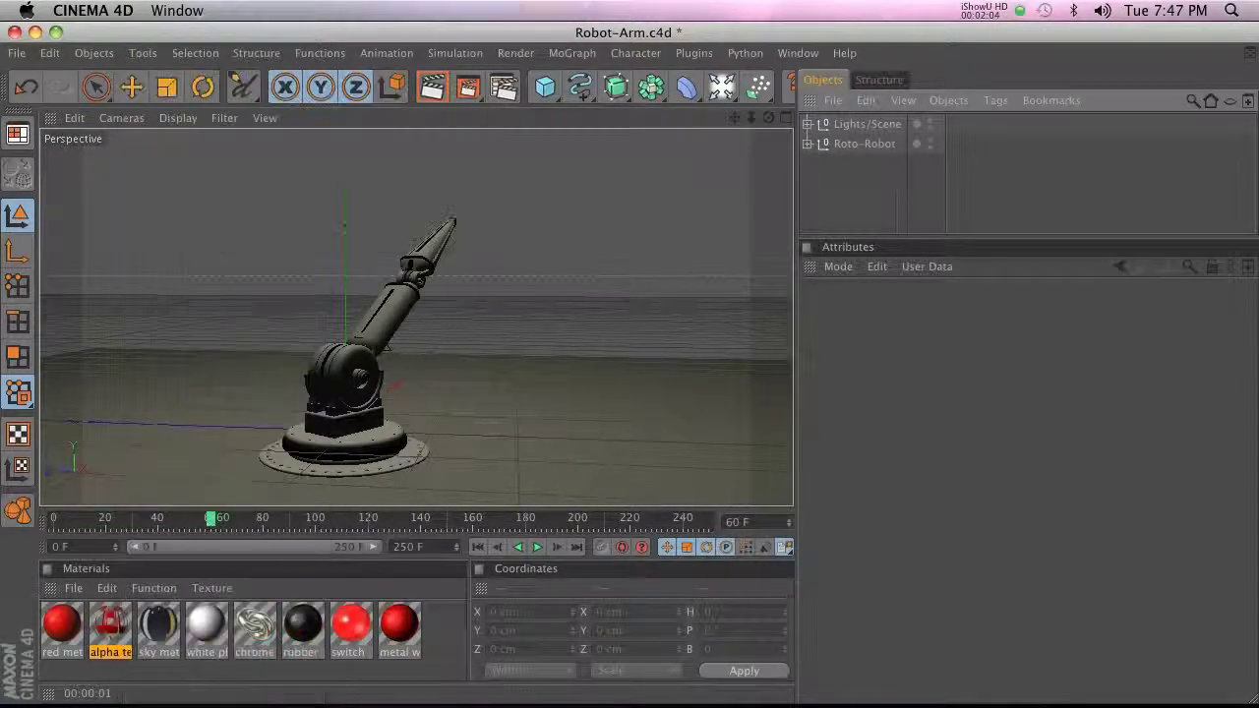
- Set the new doodle's description to 'Fix this part'
left_click(868, 124)
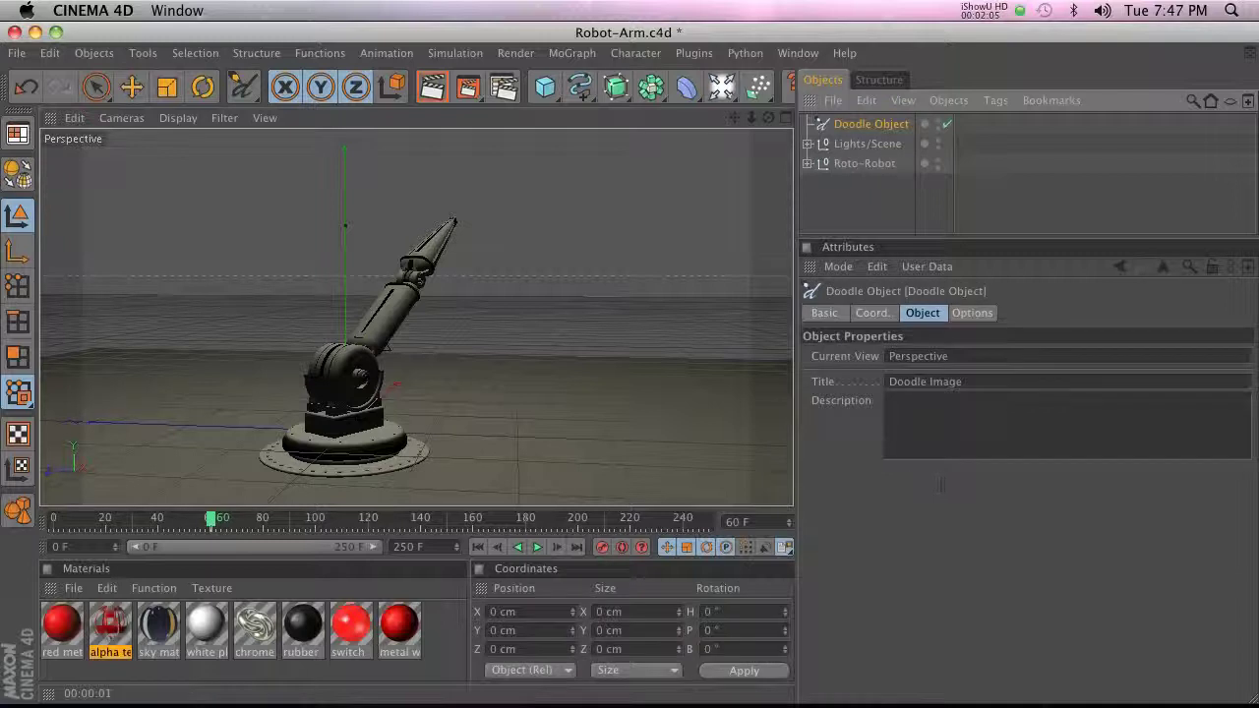
left_click(910, 419)
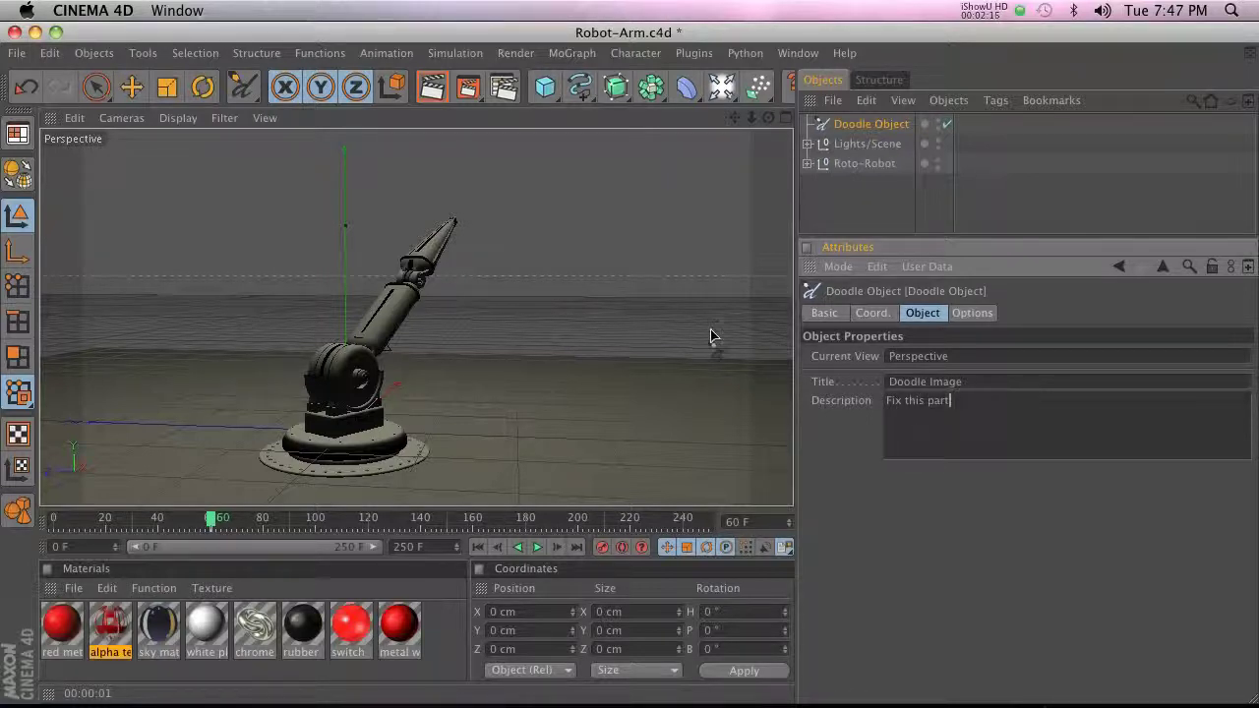
left_click(875, 124)
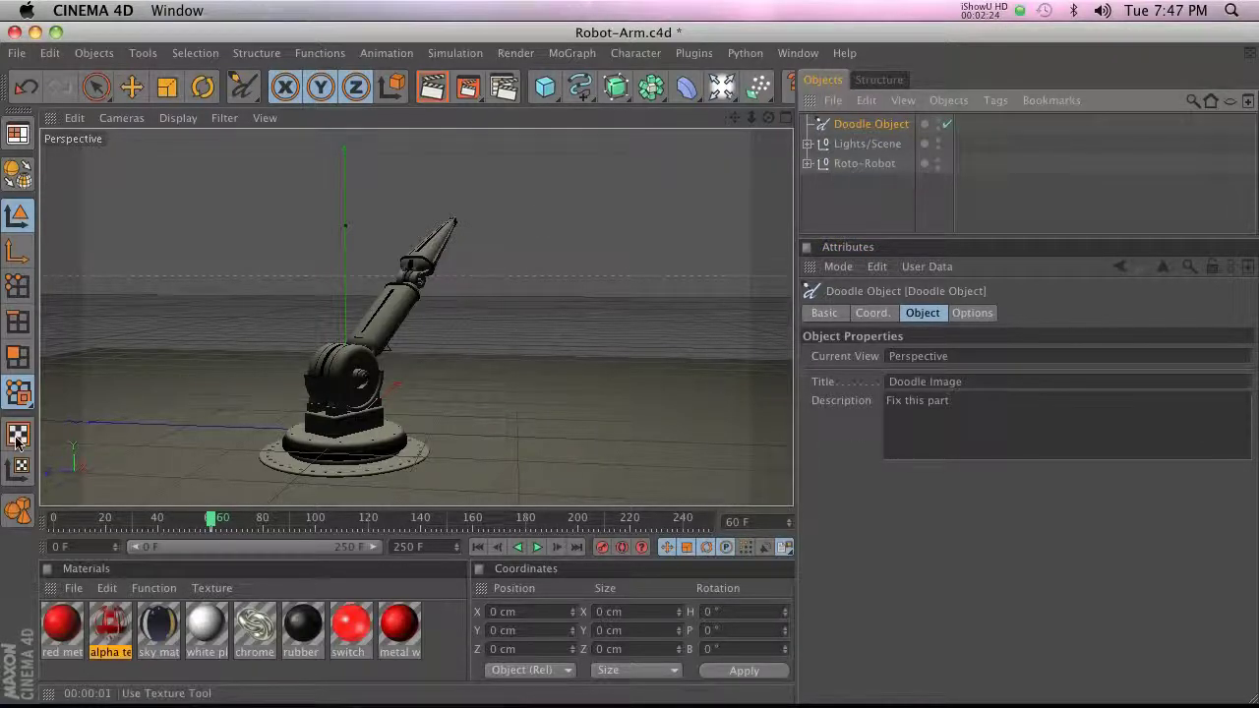
- Move to frame 131 and draw a yellow stroke to the right of the arm
left_click_drag(212, 519, 338, 521)
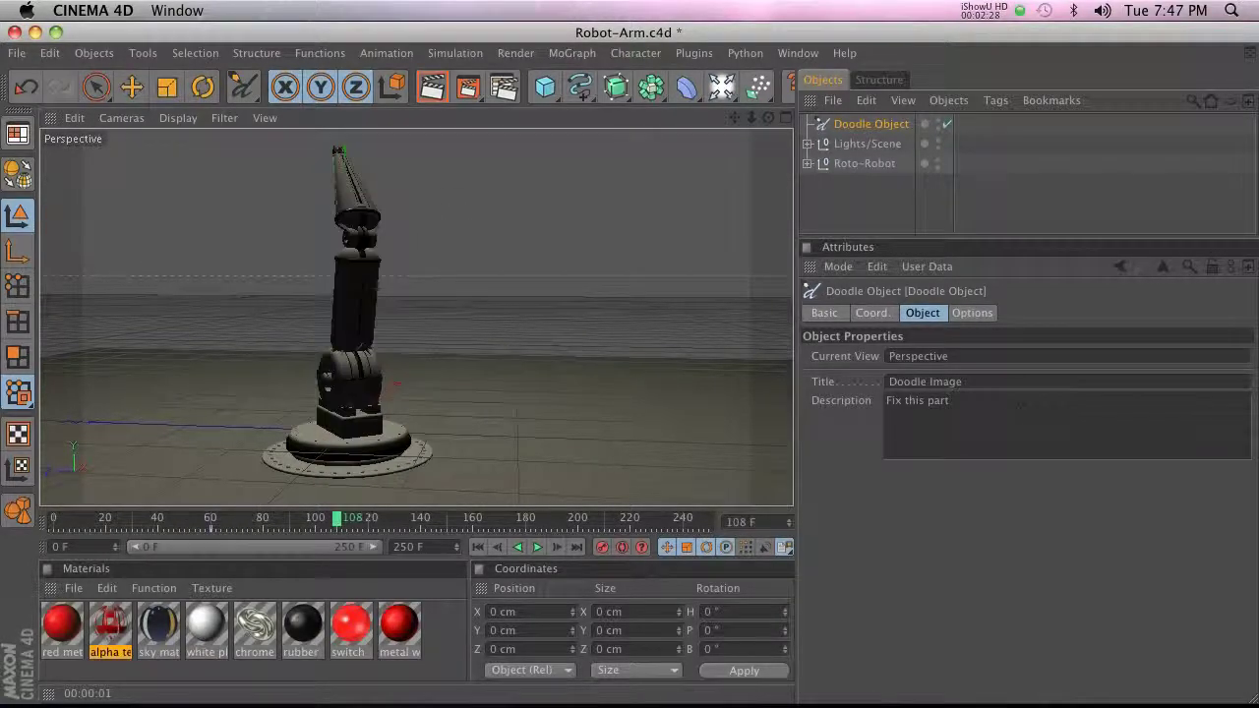
left_click_drag(337, 521, 396, 521)
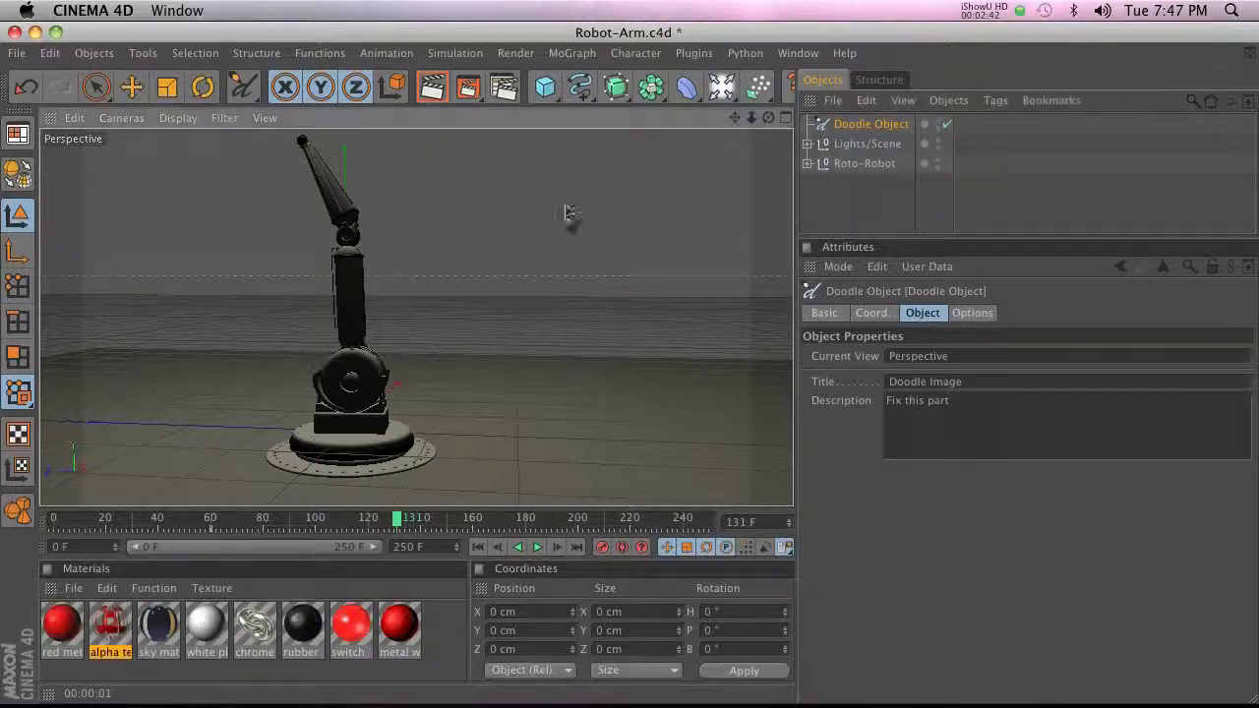
mouse_move(568, 208)
left_mouse_down()
mouse_move(500, 403)
mouse_move(672, 295)
left_mouse_up()
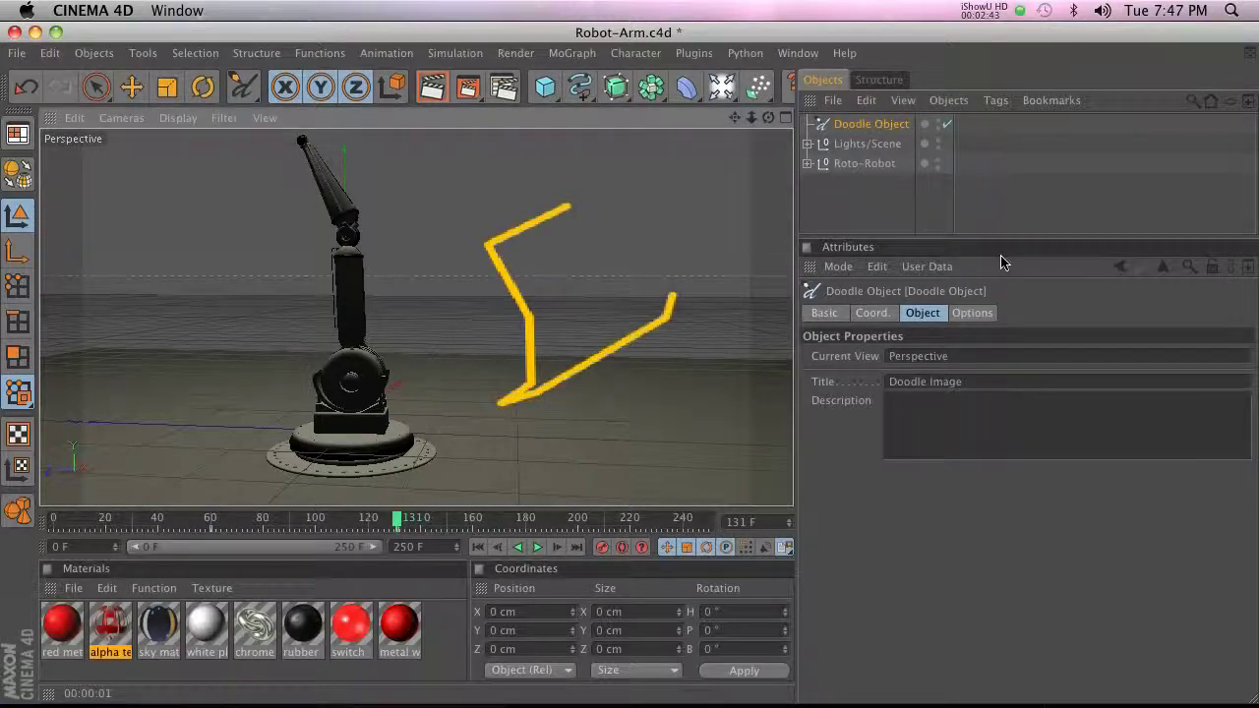
- Set the doodle's Size X to 1024 in the Options tab
left_click(970, 315)
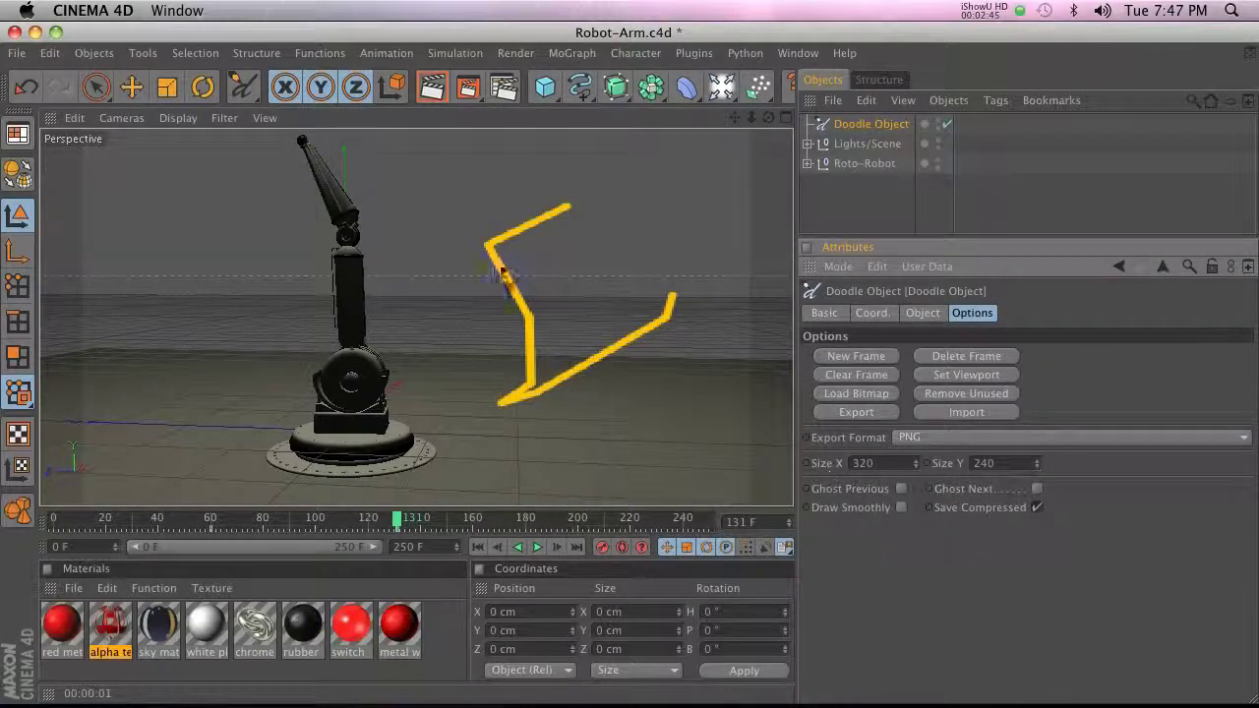
double_click(878, 470)
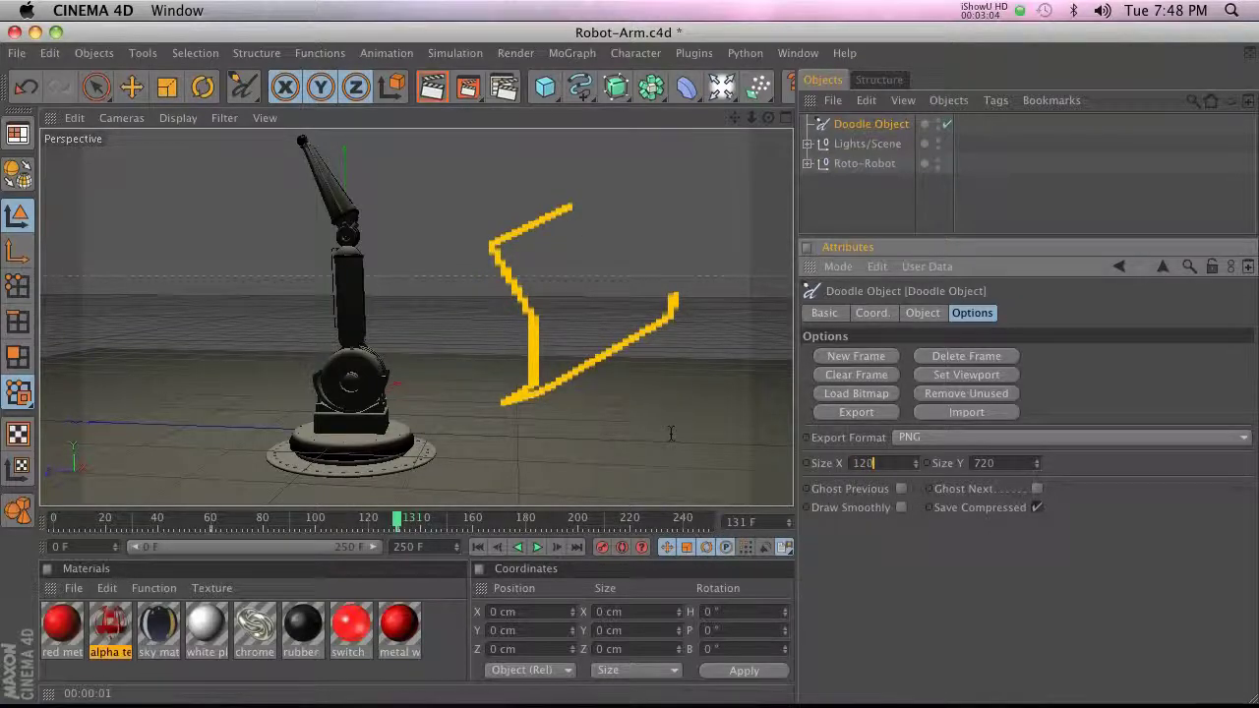
type("1224")
key("Return")
- Draw more yellow zigzags, enabling Draw Smoothly partway through
mouse_move(679, 192)
left_mouse_down()
mouse_move(667, 226)
mouse_move(617, 267)
mouse_move(612, 300)
mouse_move(605, 202)
mouse_move(585, 275)
mouse_move(541, 286)
left_mouse_up()
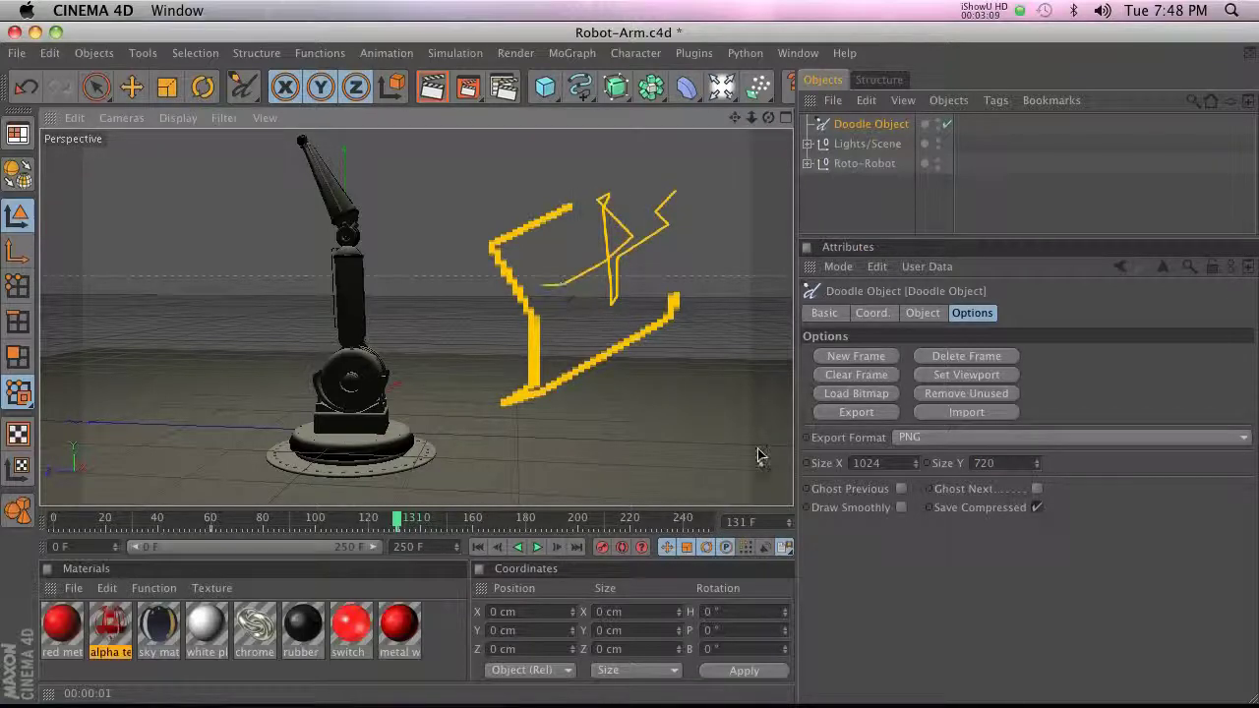
left_click(900, 509)
left_click_drag(413, 221, 463, 370)
mouse_move(371, 290)
left_mouse_down()
mouse_move(383, 251)
mouse_move(413, 250)
mouse_move(466, 182)
mouse_move(457, 295)
left_mouse_up()
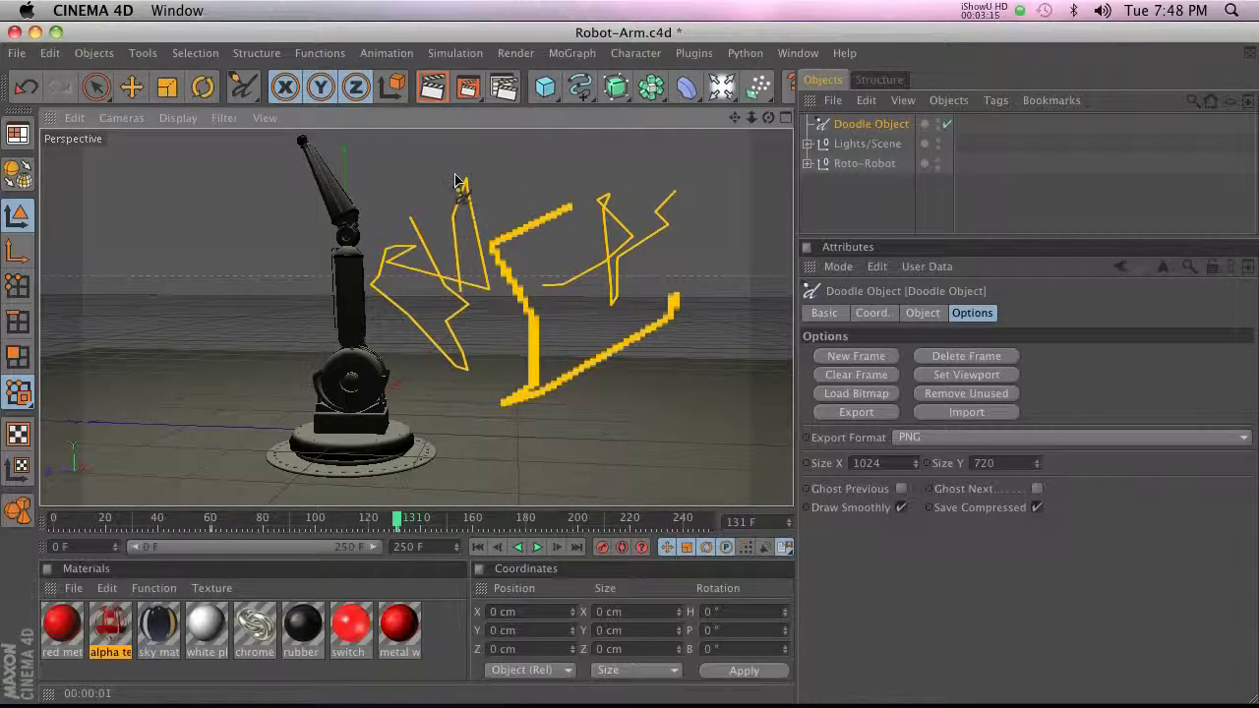
- Erase the stray horizontal yellow line near the top with the Doodle Eraser
left_click_drag(398, 149, 667, 150)
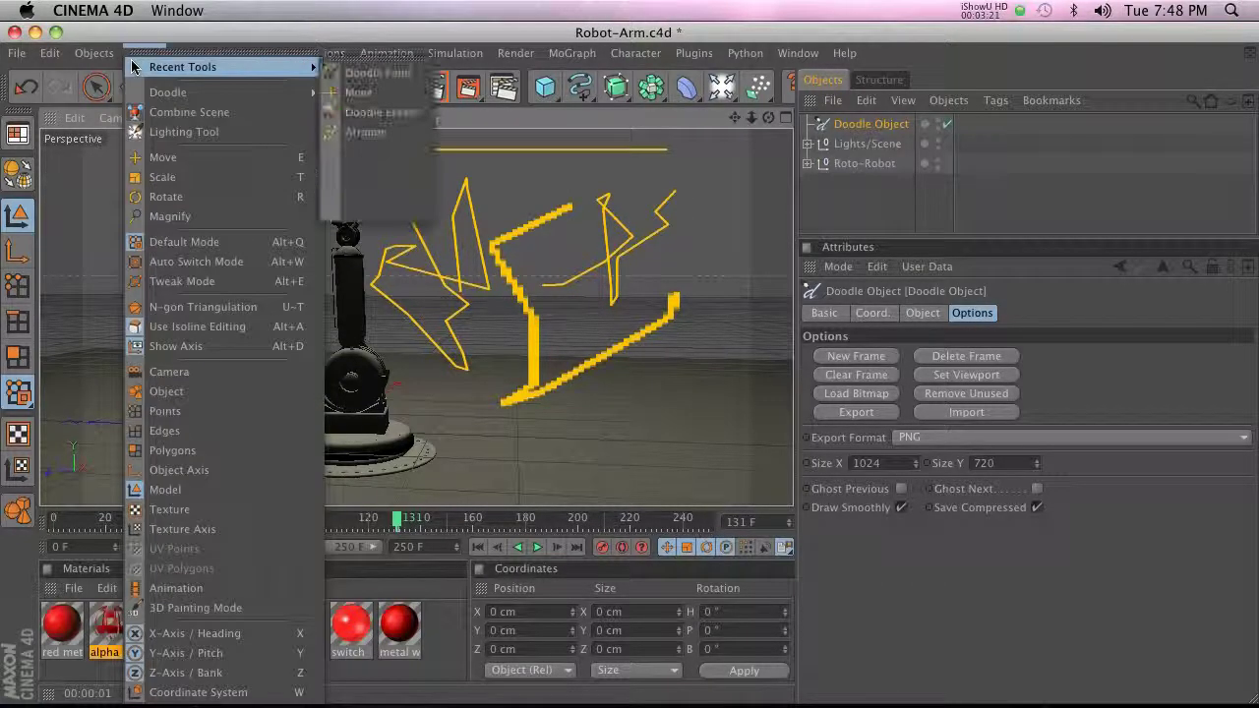
left_click(143, 53)
mouse_move(143, 70)
mouse_move(166, 93)
left_click(438, 118)
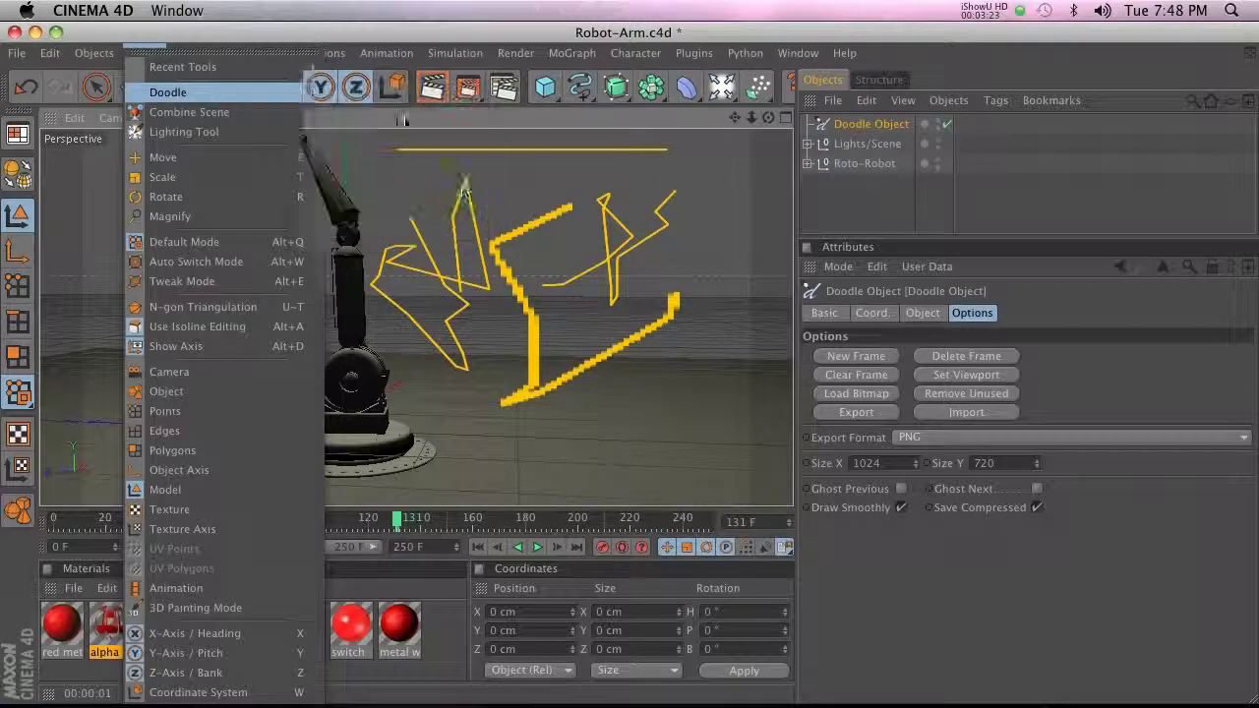
mouse_move(462, 166)
left_mouse_down()
mouse_move(374, 160)
mouse_move(683, 168)
mouse_move(510, 167)
left_mouse_up()
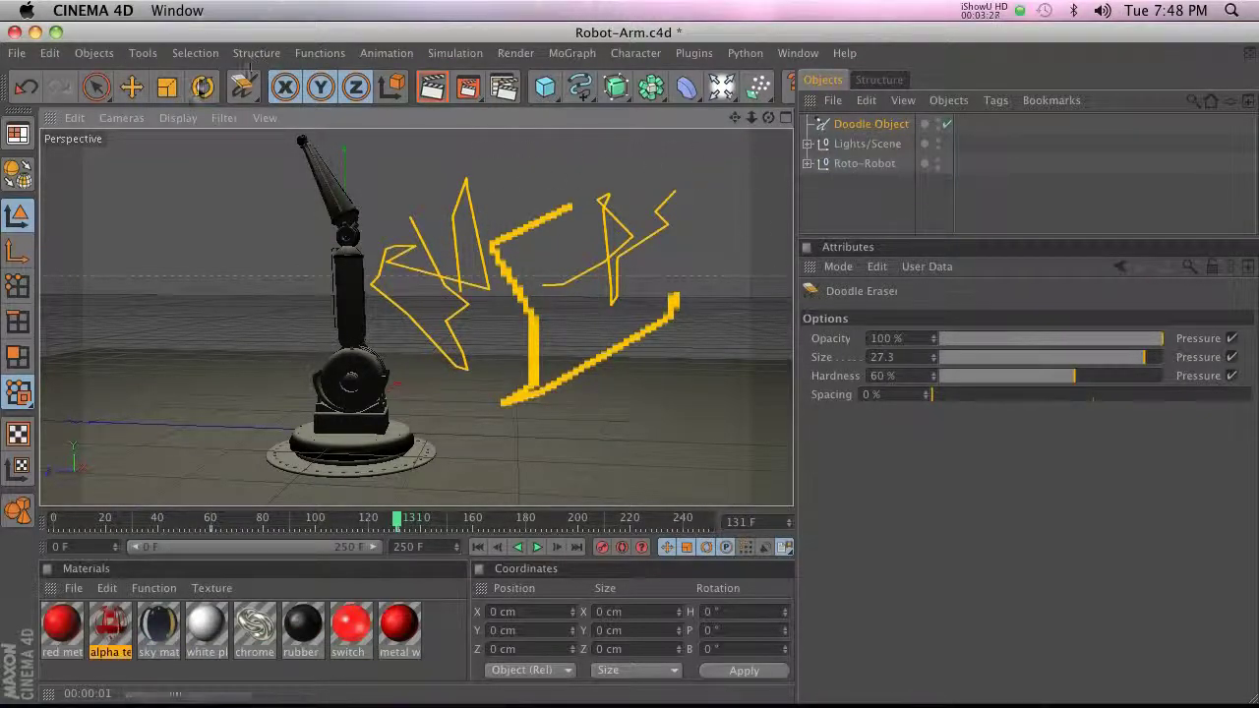
- Return to Doodle Paint with magenta colour R255 G2 B254 and paint a zigzag stroke
left_click_drag(243, 87, 323, 135)
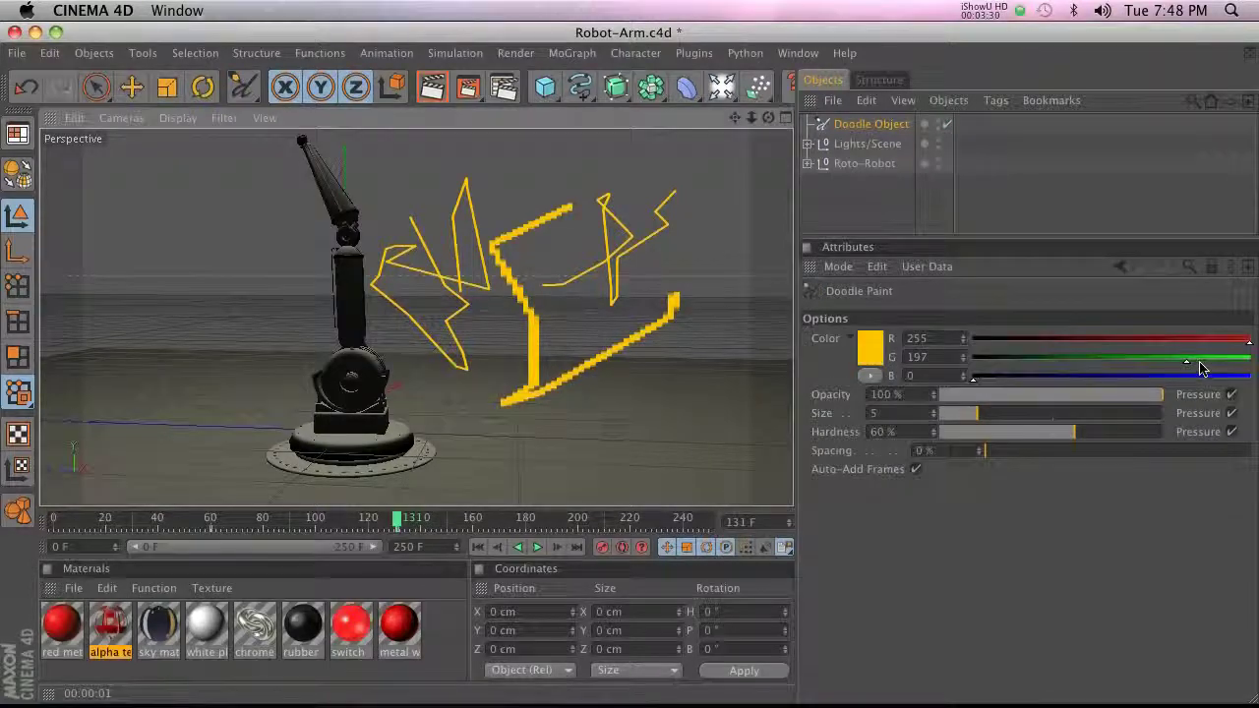
mouse_move(1194, 377)
left_mouse_down()
mouse_move(1250, 374)
mouse_move(974, 362)
left_mouse_up()
mouse_move(654, 423)
left_mouse_down()
mouse_move(621, 352)
mouse_move(635, 323)
mouse_move(519, 263)
left_mouse_up()
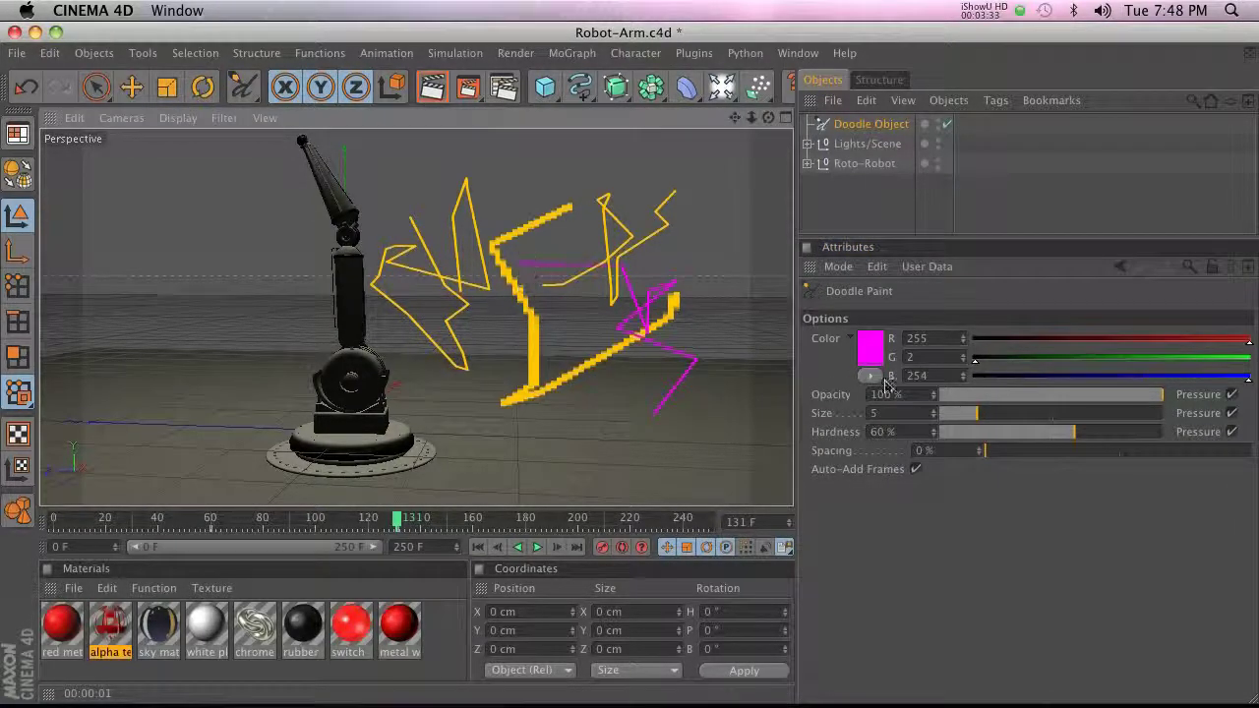
left_click(434, 91)
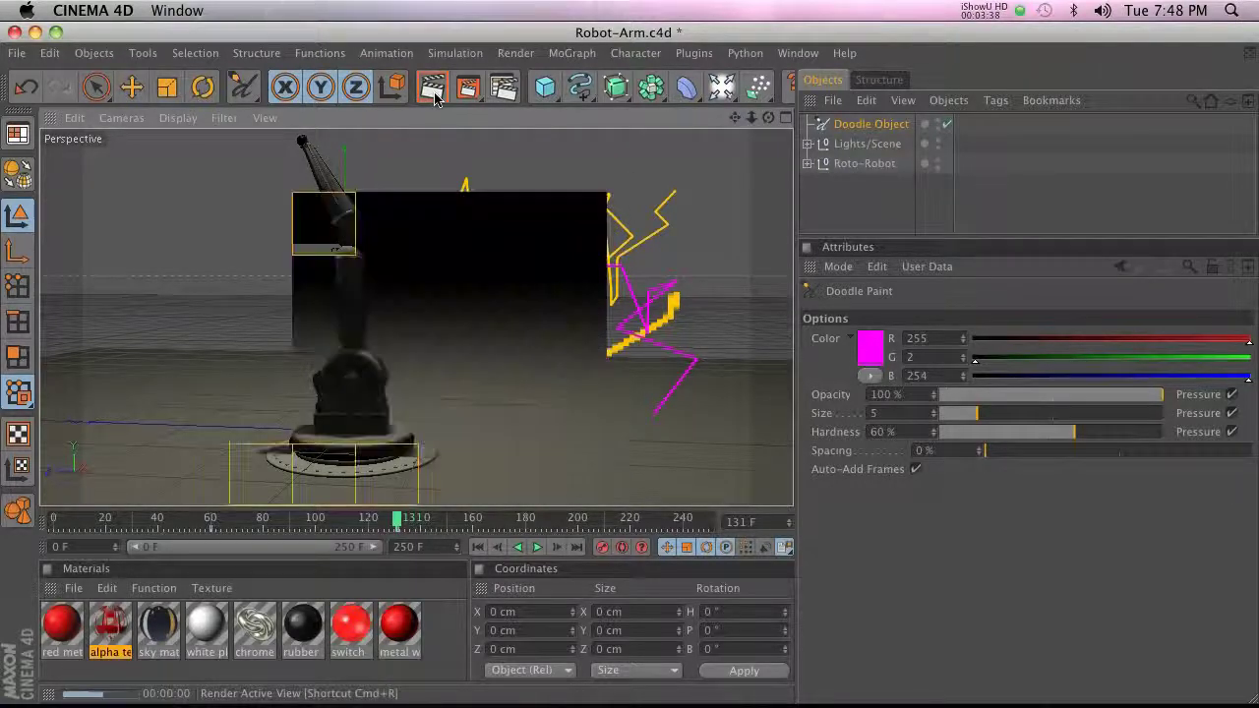